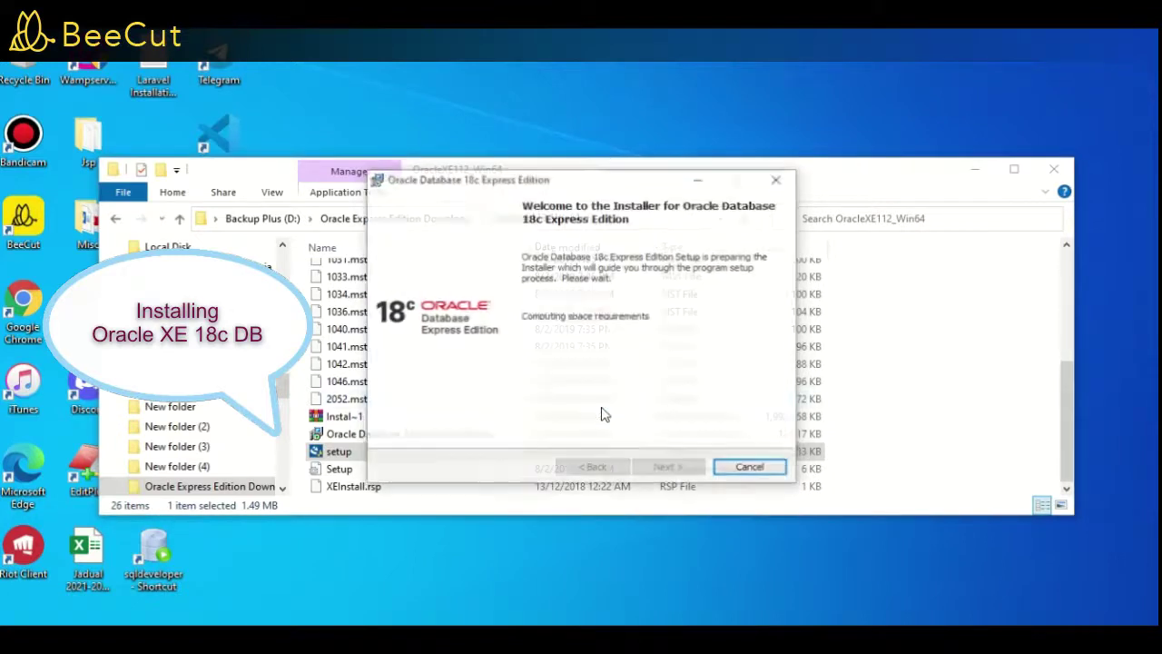
Accept the Oracle Database 18c XE licence terms
{"action": "left_click", "coordinate": [667, 468]}
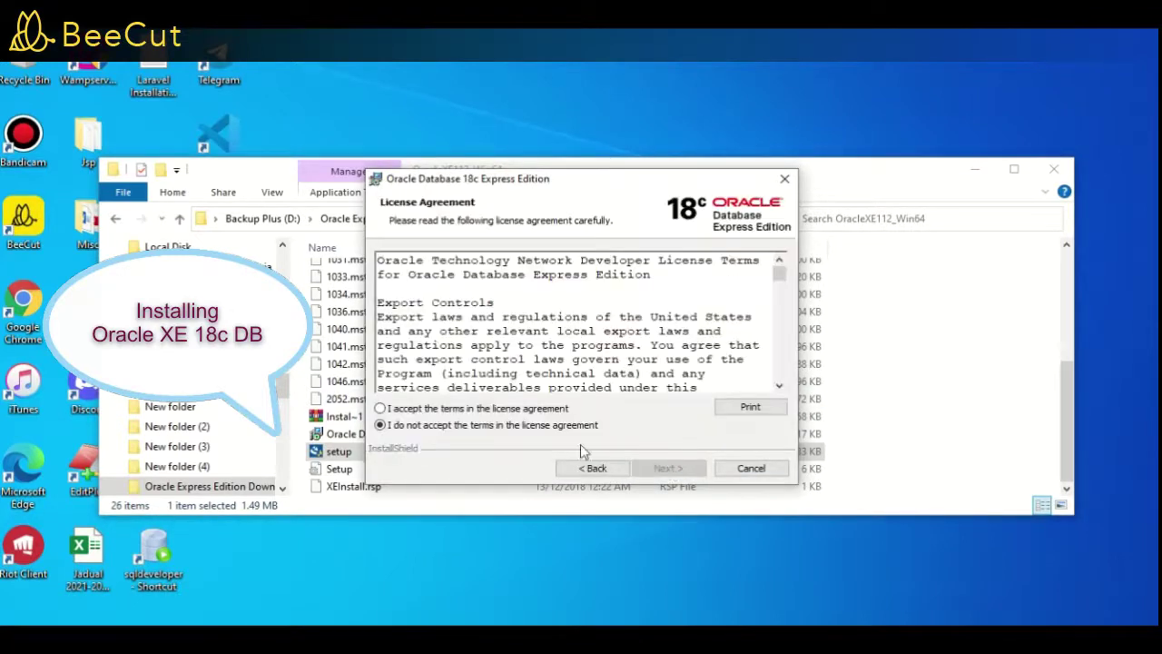
{"action": "left_click", "coordinate": [495, 411]}
{"action": "left_click", "coordinate": [648, 468]}
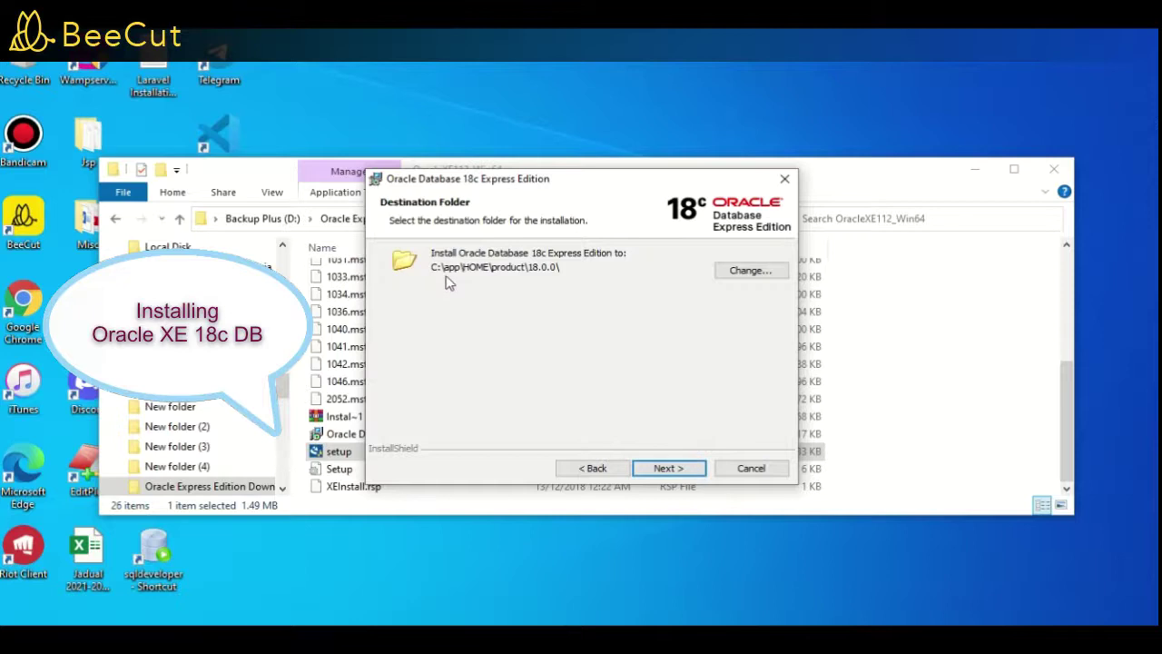
Change the install folder to D:\app\HOME\product\18.0.0\ and continue to the password step
{"action": "left_click", "coordinate": [753, 276]}
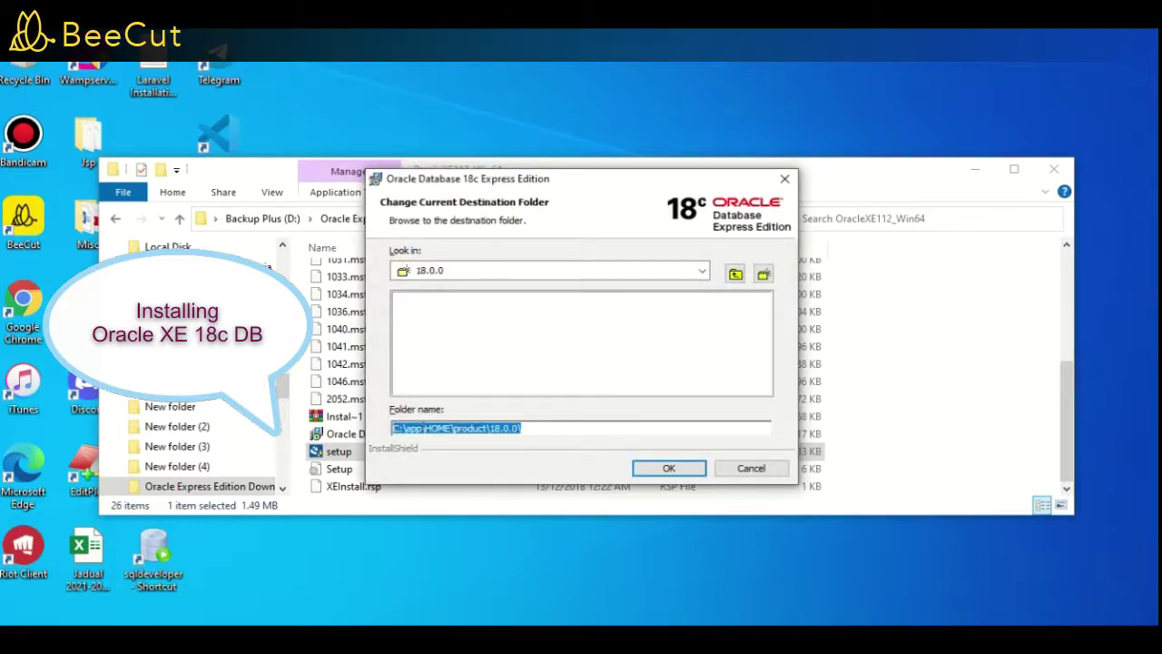
{"action": "left_click", "coordinate": [397, 429]}
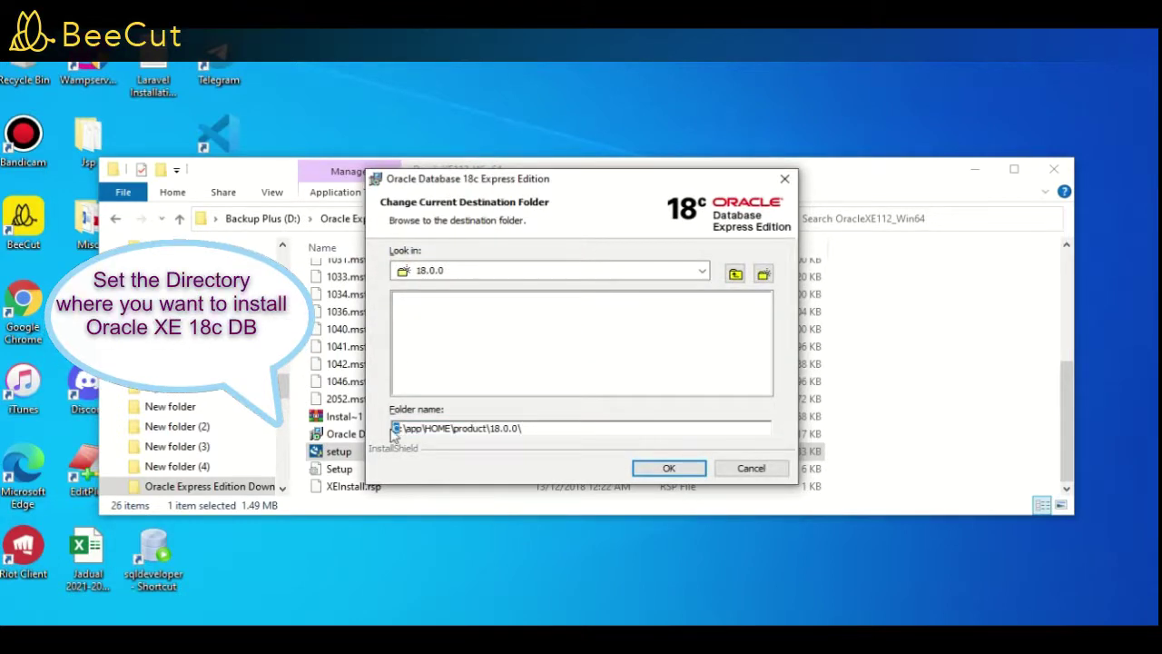
{"action": "left_click", "coordinate": [646, 467]}
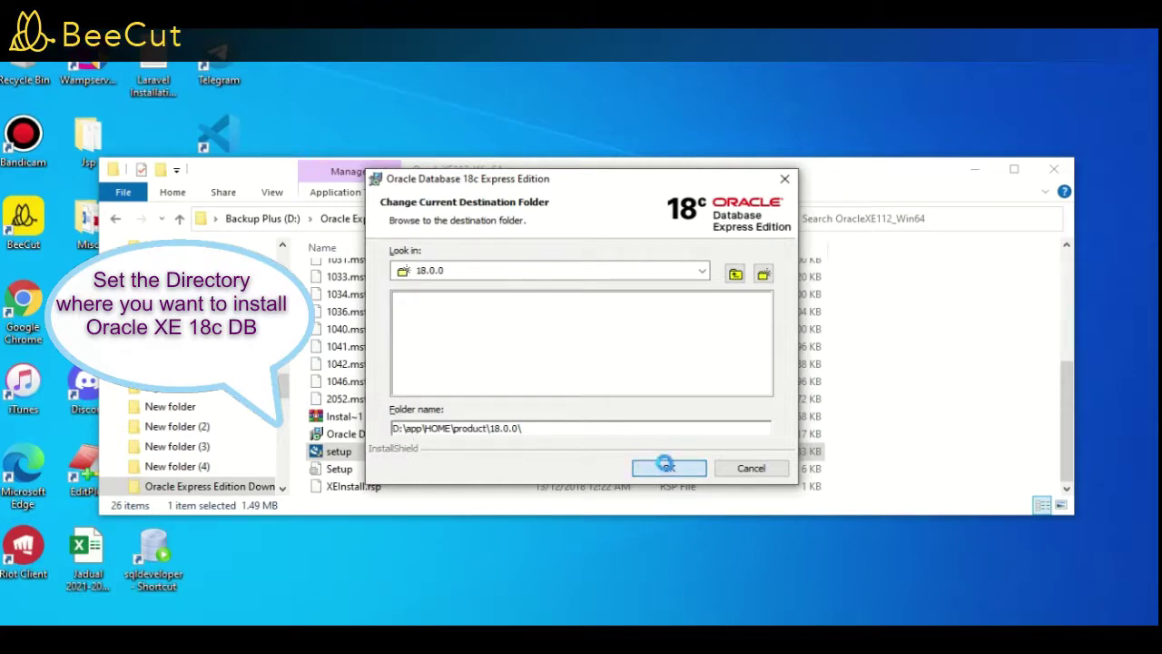
{"action": "left_click", "coordinate": [666, 467]}
Enter and confirm the database password, run the XE installation, and close the finished installer
{"action": "left_click", "coordinate": [583, 320]}
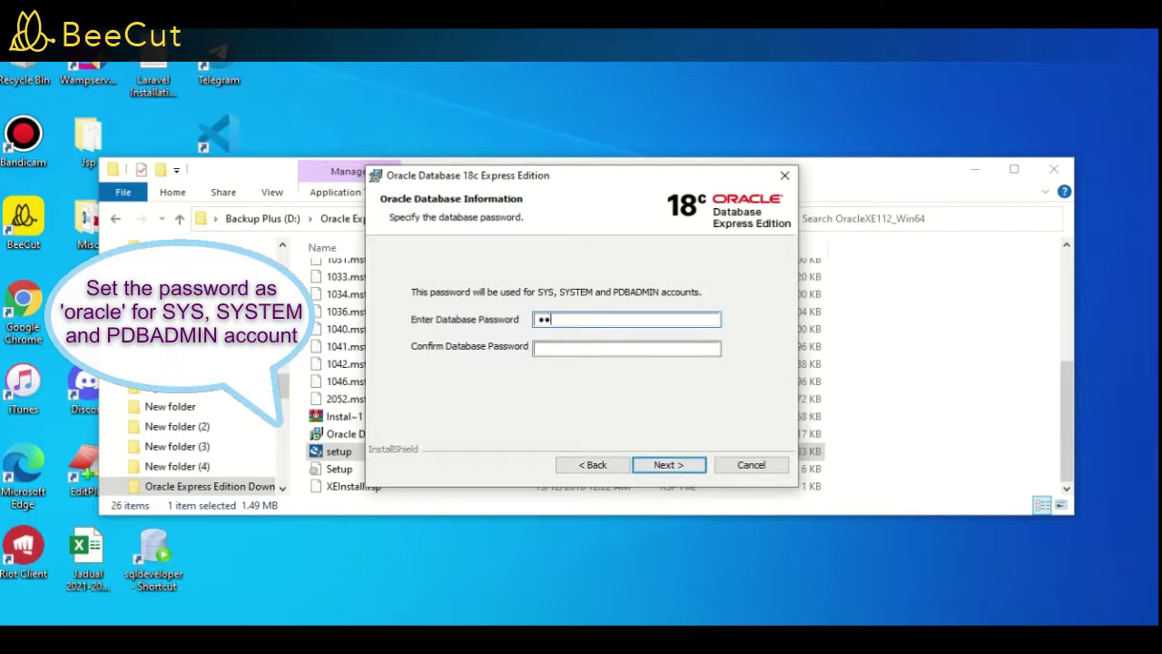
{"action": "left_click", "coordinate": [545, 348]}
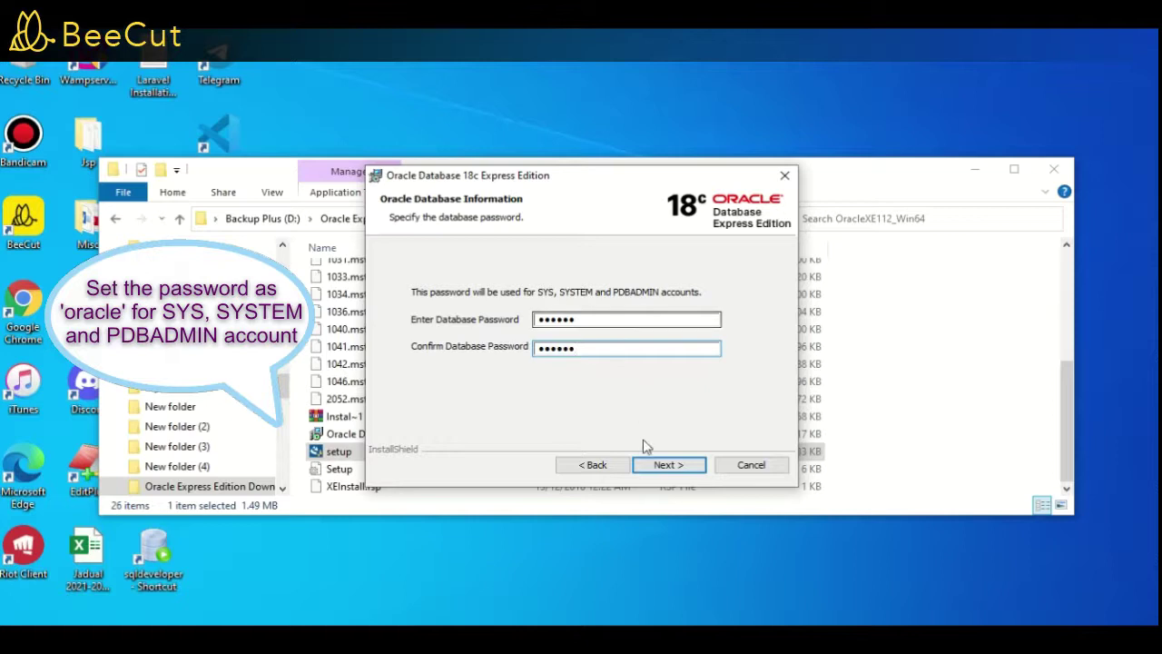
{"action": "left_click", "coordinate": [669, 465]}
{"action": "left_click", "coordinate": [668, 465]}
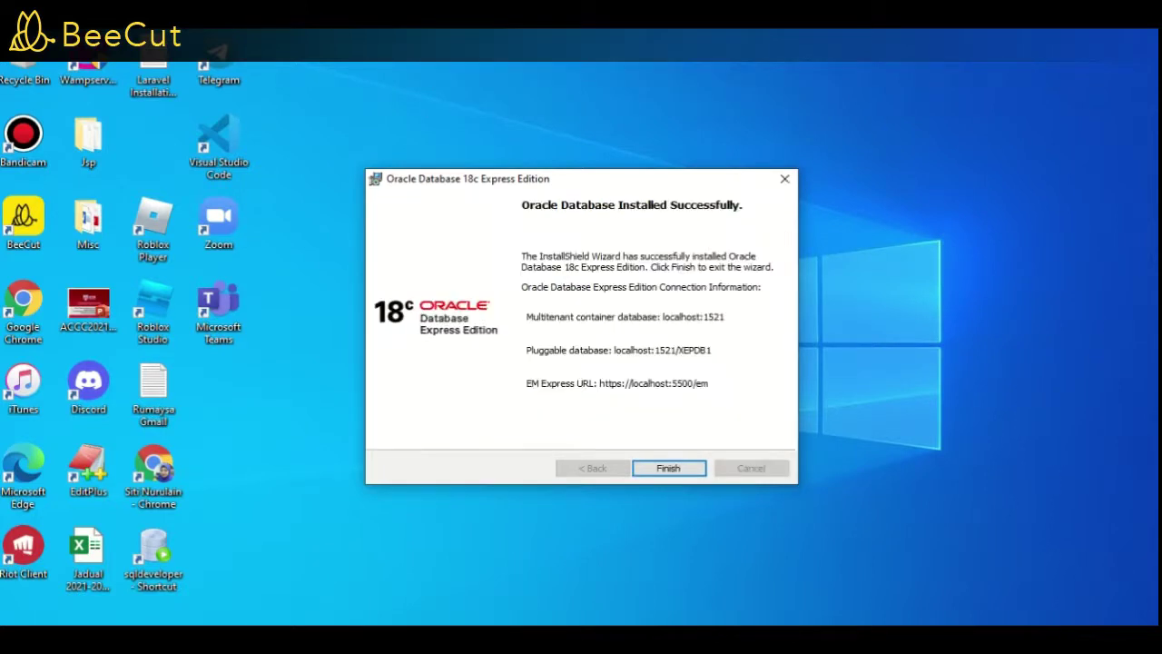
{"action": "left_click", "coordinate": [670, 471]}
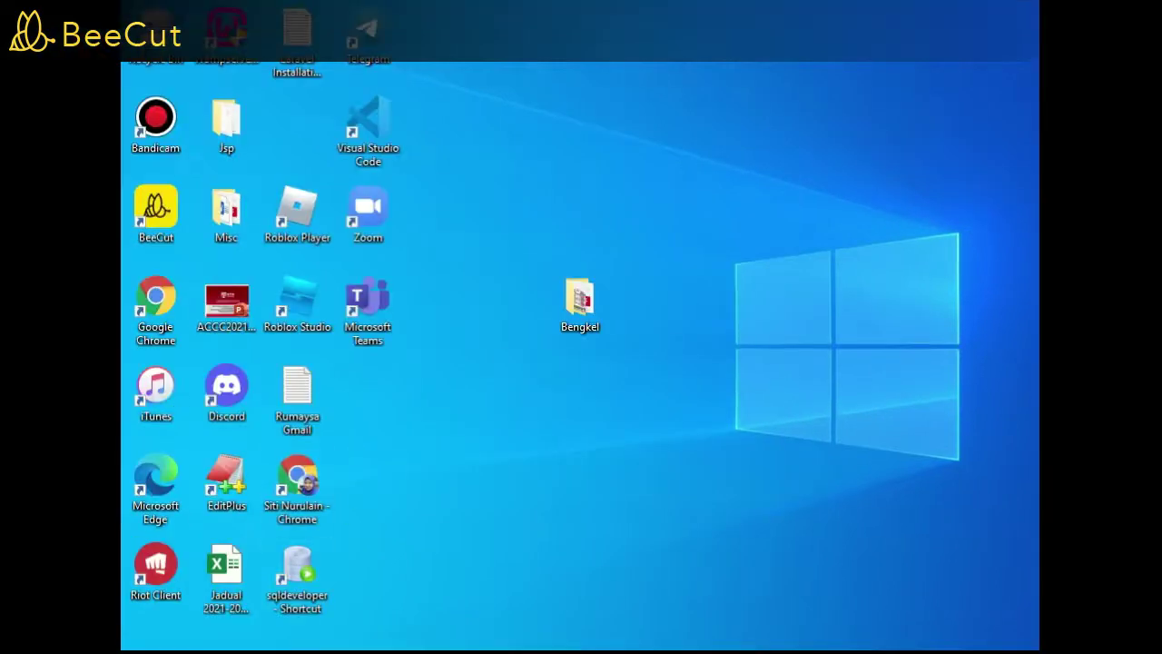
Launch SQL Plus from the Oracle Start menu folder and log in as system
{"action": "key", "text": "super"}
{"action": "scroll", "coordinate": [216, 509], "scroll_direction": "down", "scroll_amount": 5}
{"action": "scroll", "coordinate": [232, 481], "scroll_direction": "down", "scroll_amount": 10}
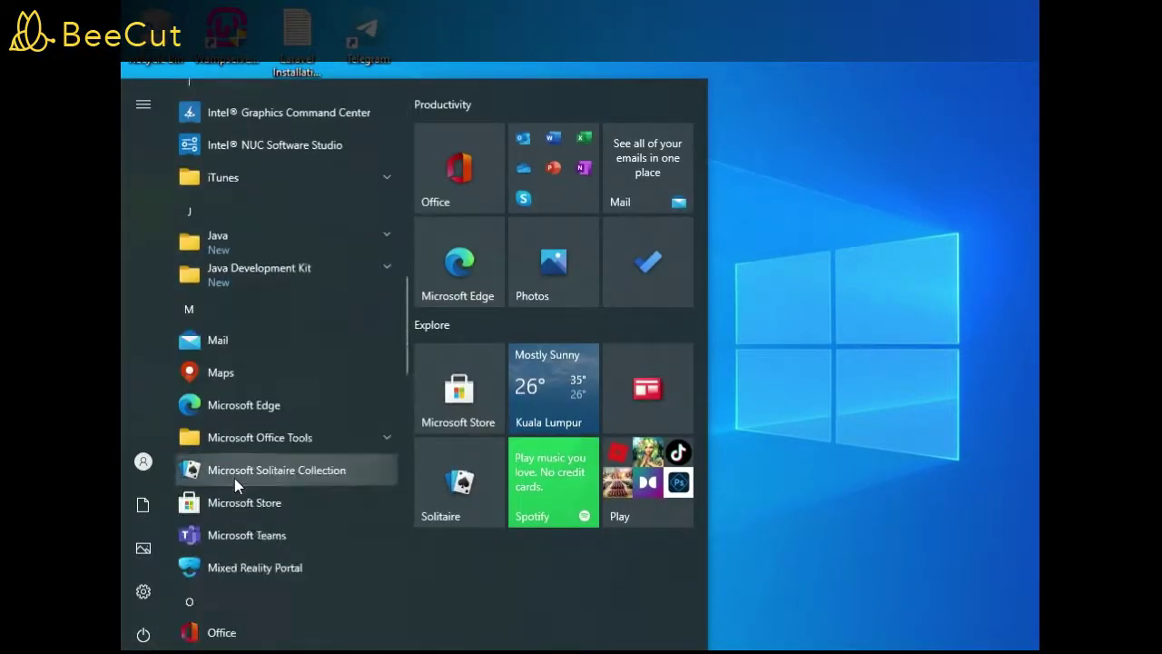
{"action": "left_click", "coordinate": [254, 416]}
{"action": "scroll", "coordinate": [259, 454], "scroll_direction": "down", "scroll_amount": 3}
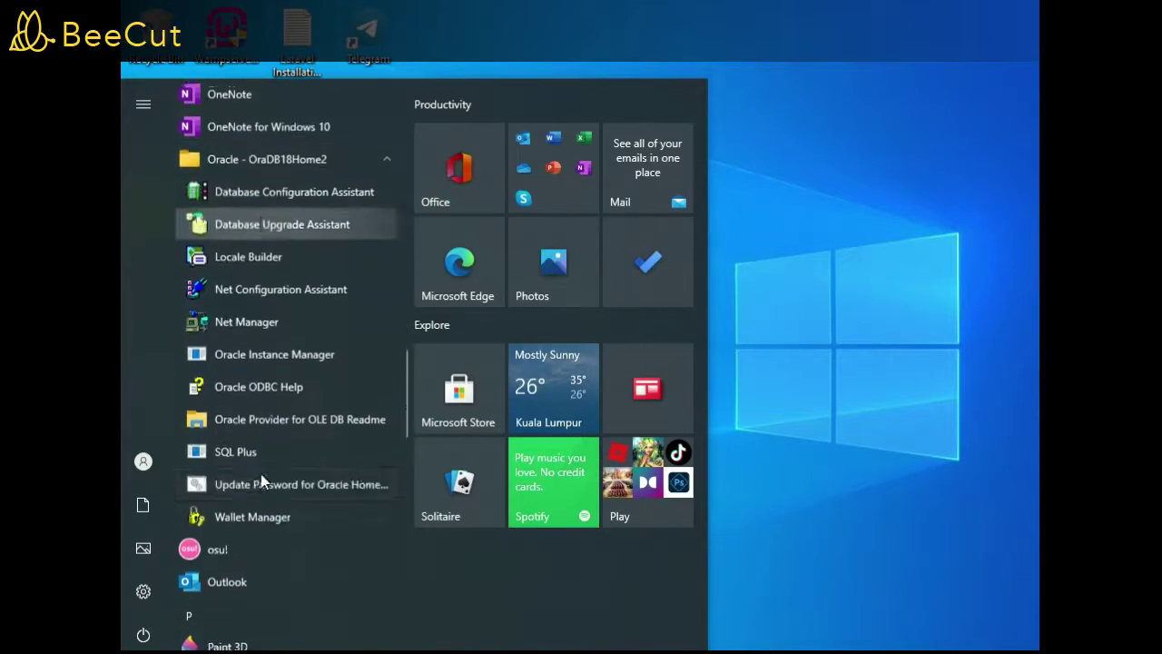
{"action": "left_click", "coordinate": [259, 452]}
{"action": "type", "text": "system"}
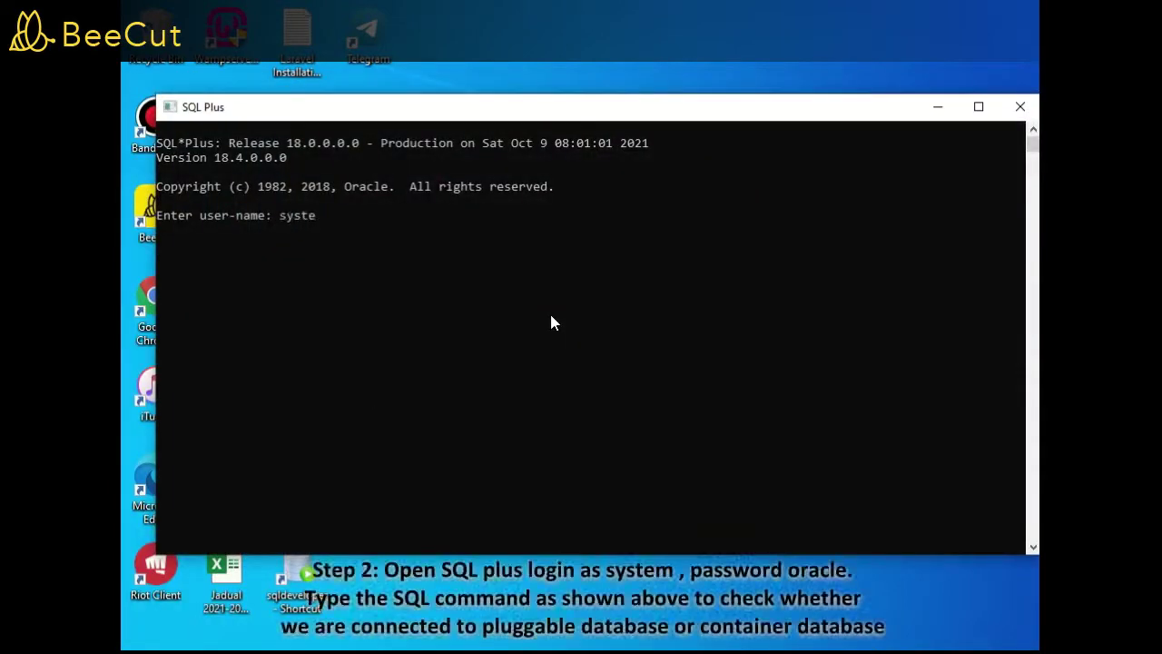
{"action": "key", "text": "Return"}
{"action": "type", "text": "oracle"}
{"action": "key", "text": "Return"}
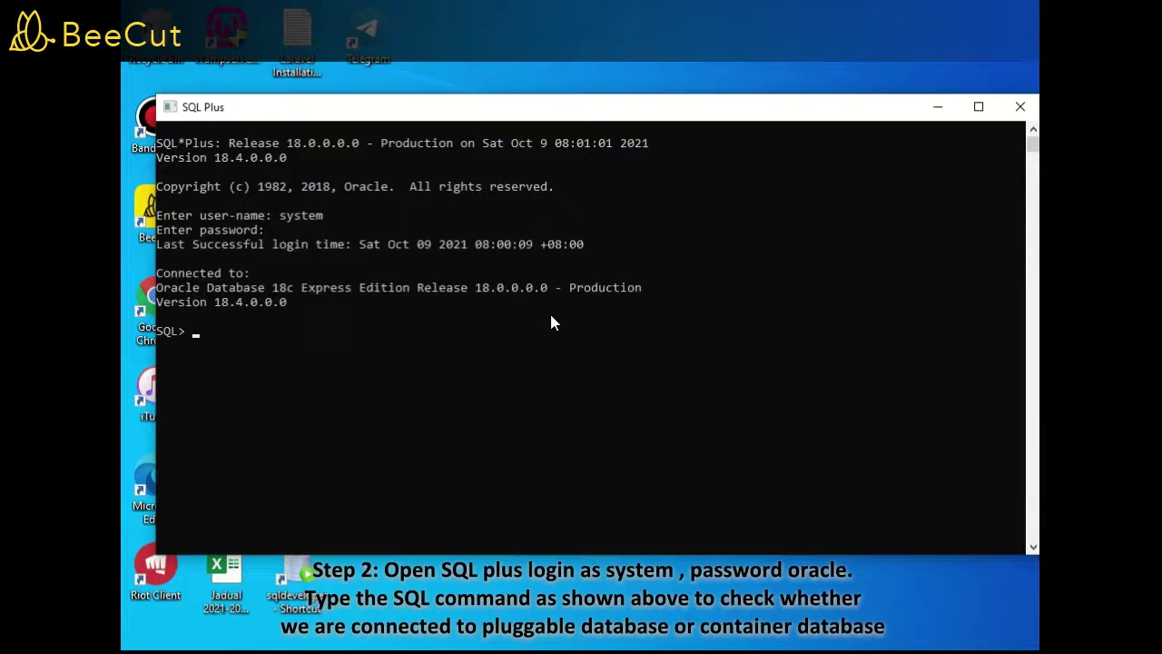
Query name, open_mode and cdb from v$database
{"action": "type", "text": "select name,open_mode,cdb"}
{"action": "key", "text": "Return"}
{"action": "type", "text": "from"}
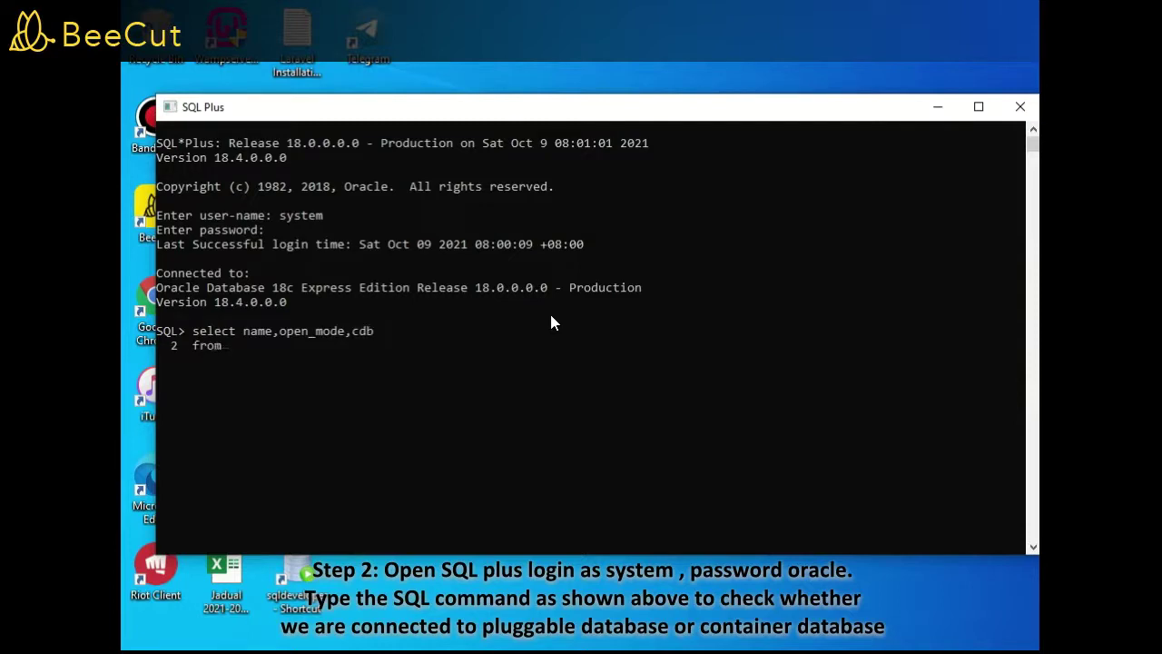
{"action": "type", "text": " v$database;"}
{"action": "key", "text": "Return"}
Try connecting as system to XEPDB1, which fails with ORA-12154
{"action": "type", "text": "connect syst"}
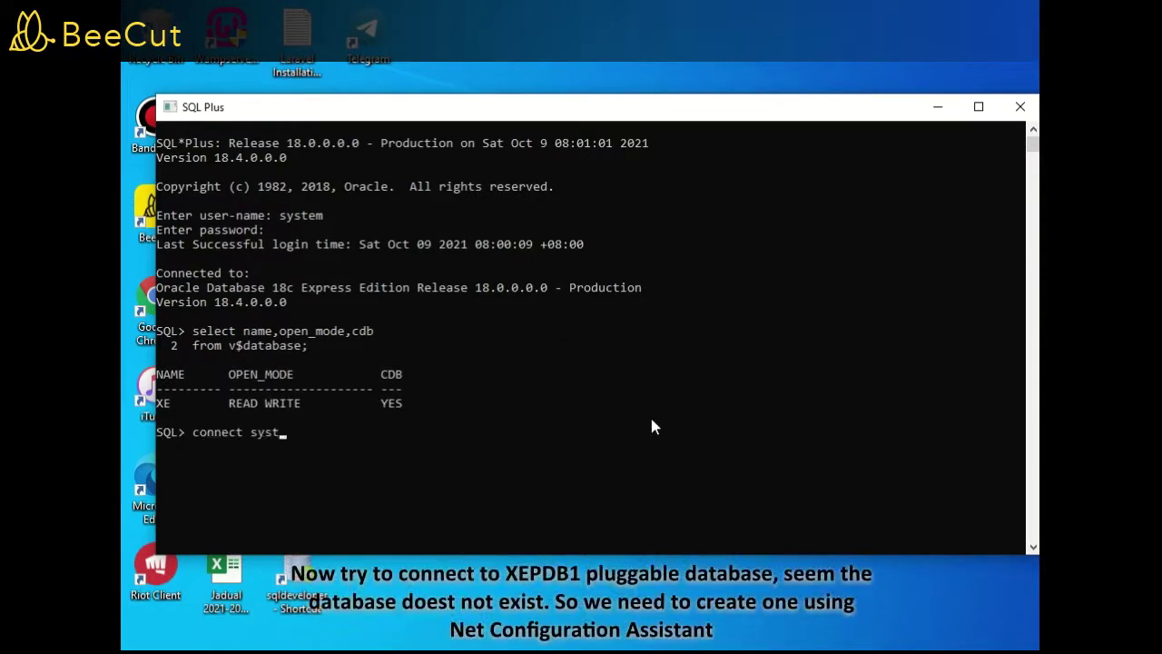
{"action": "type", "text": "em/oracle@XEPDB1;"}
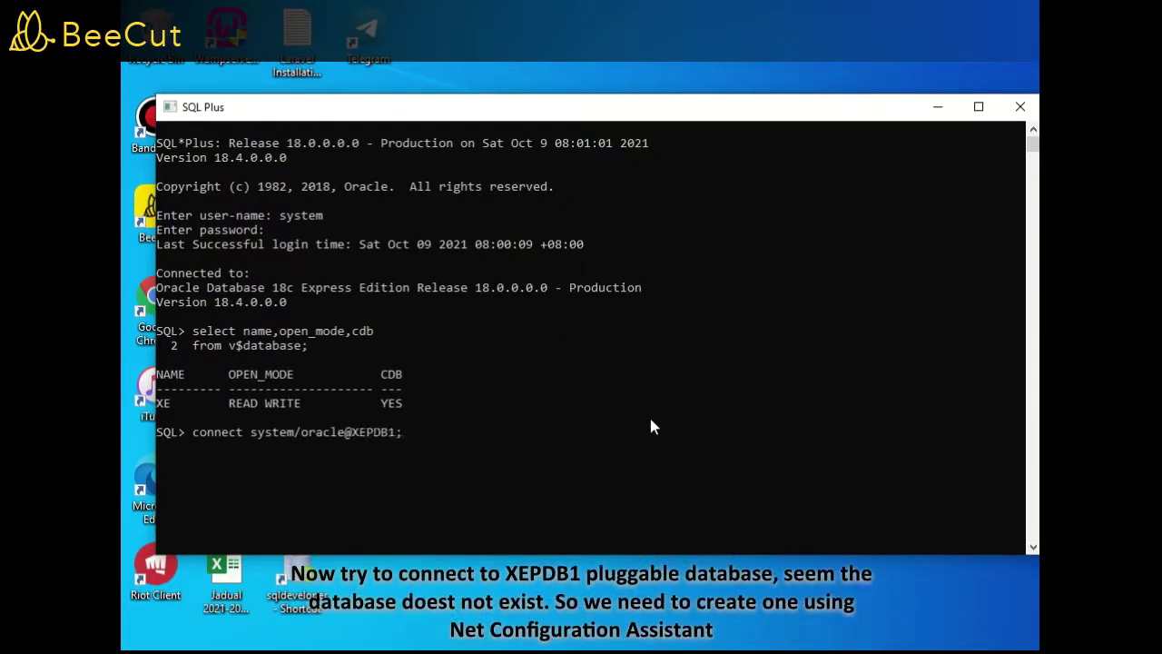
{"action": "key", "text": "Return"}
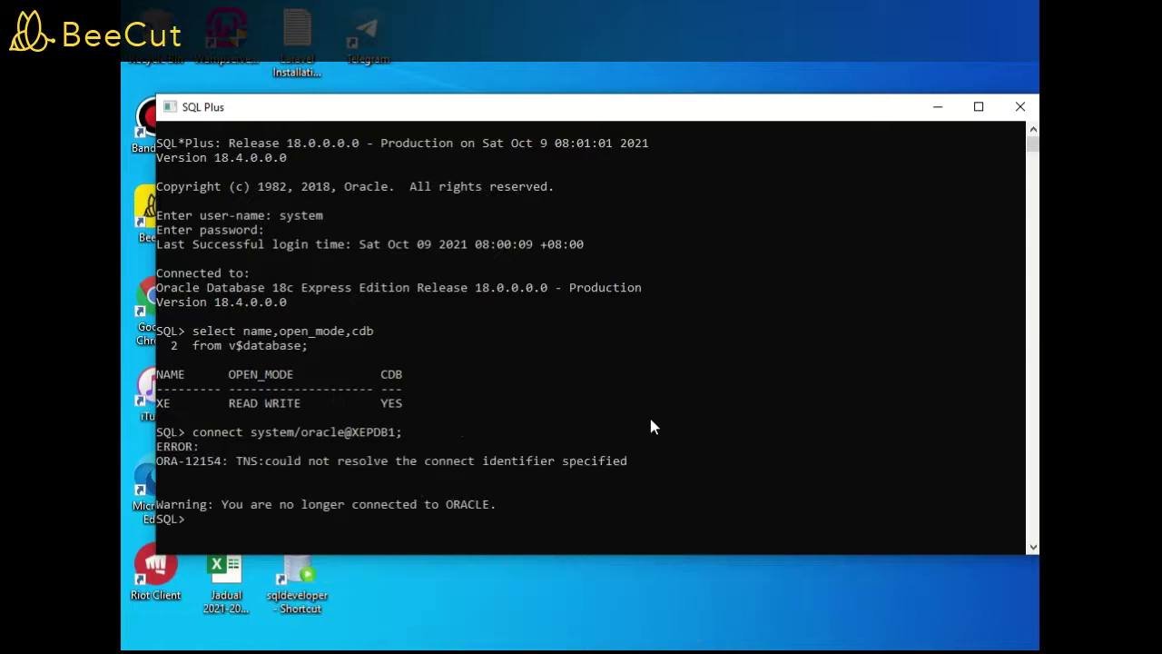
{"action": "key", "text": "super"}
{"action": "scroll", "coordinate": [238, 520], "scroll_direction": "down", "scroll_amount": 10}
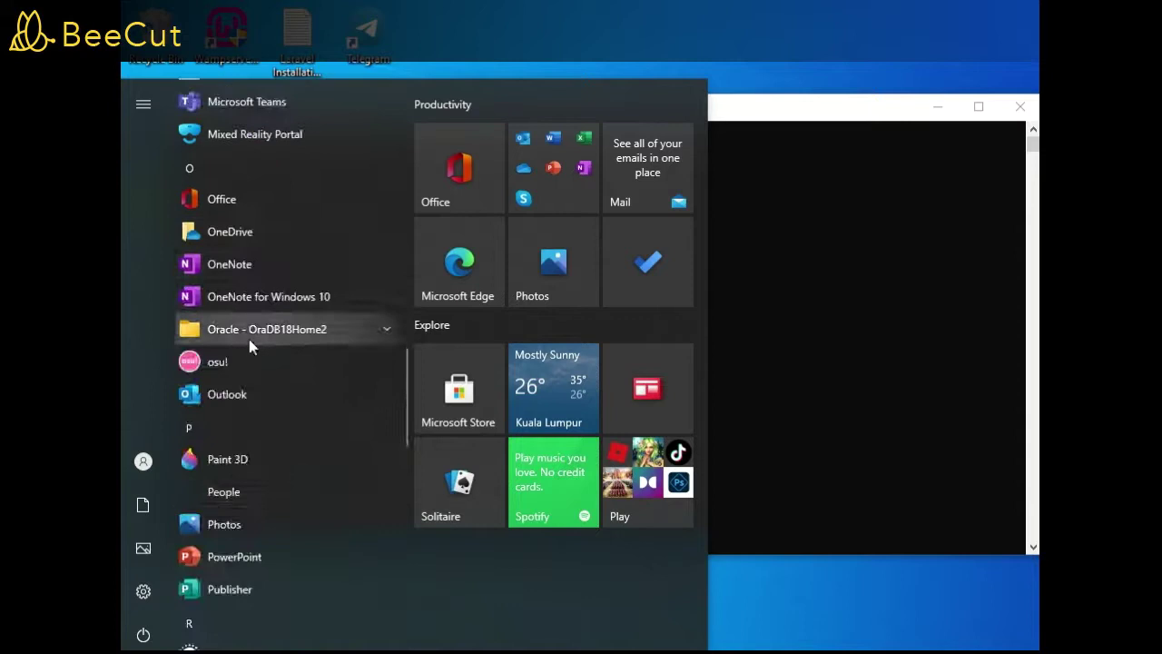
Start Net Configuration Assistant and choose to add a new local net service name
{"action": "left_click", "coordinate": [247, 335]}
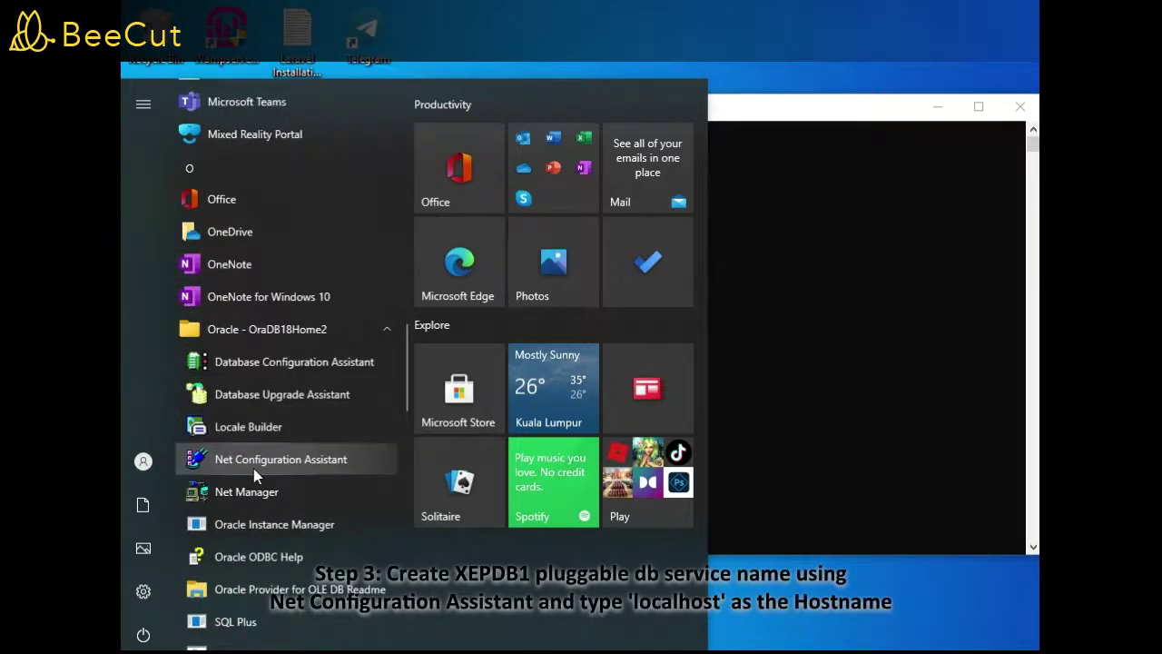
{"action": "left_click", "coordinate": [254, 461]}
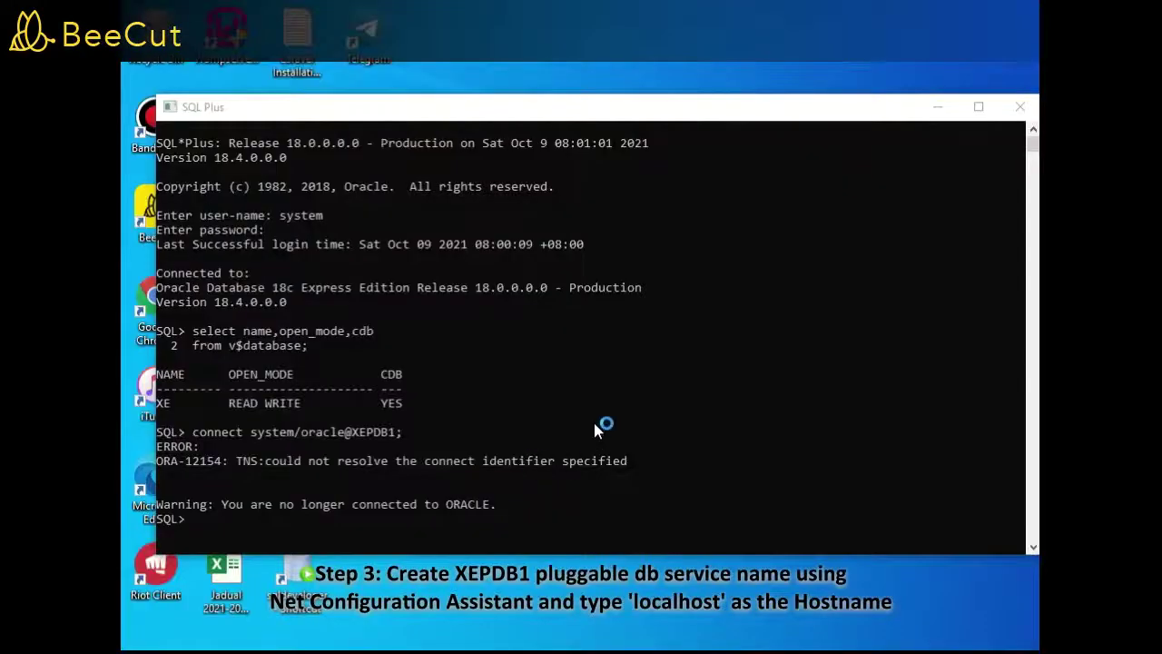
{"action": "left_click", "coordinate": [617, 401]}
{"action": "left_click", "coordinate": [697, 491]}
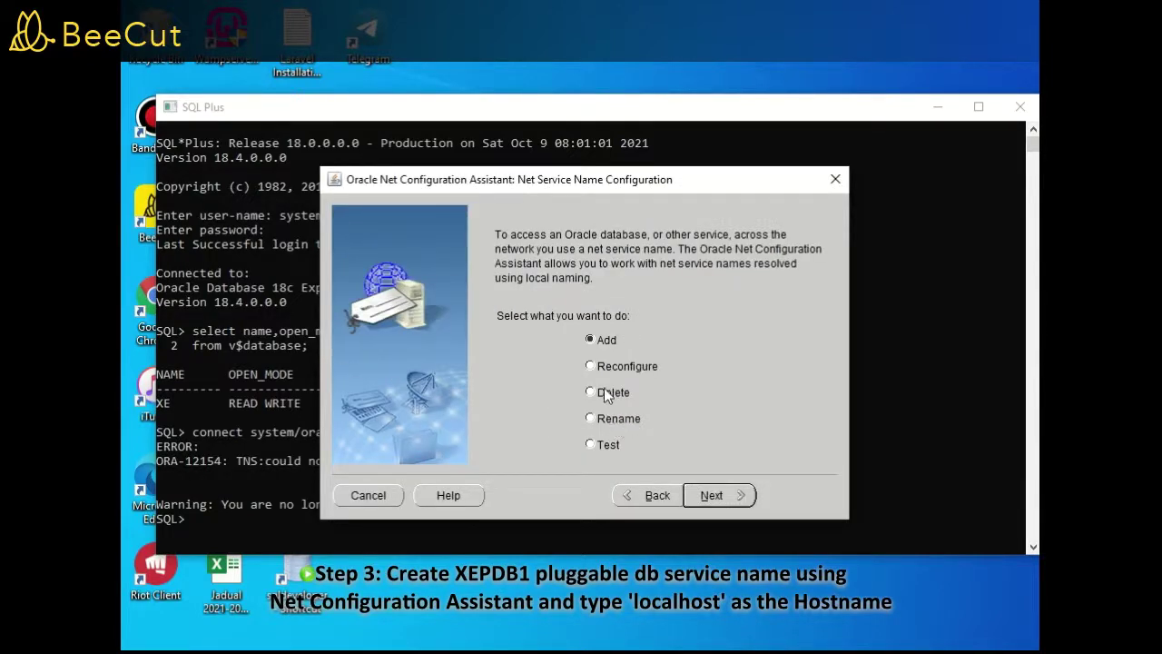
{"action": "left_click", "coordinate": [730, 497]}
Enter the service name, keep TCP, and set the host to localhost
{"action": "left_click", "coordinate": [658, 408]}
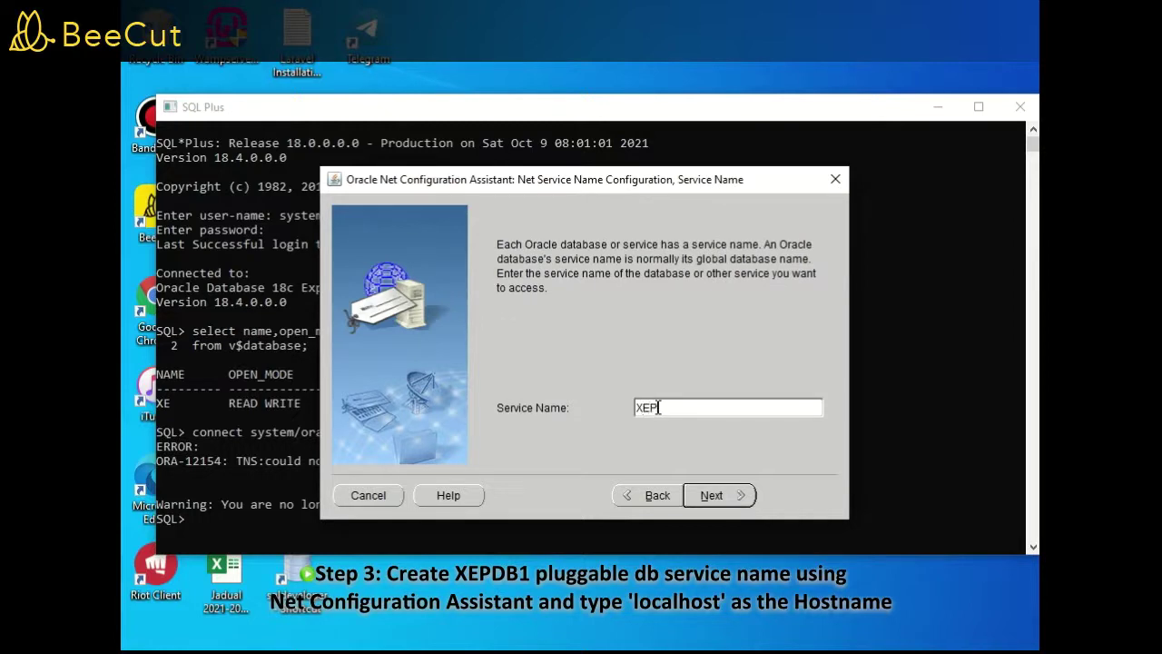
{"action": "left_click", "coordinate": [721, 500]}
{"action": "left_click", "coordinate": [721, 500]}
{"action": "left_click", "coordinate": [704, 335]}
{"action": "type", "text": "localhost"}
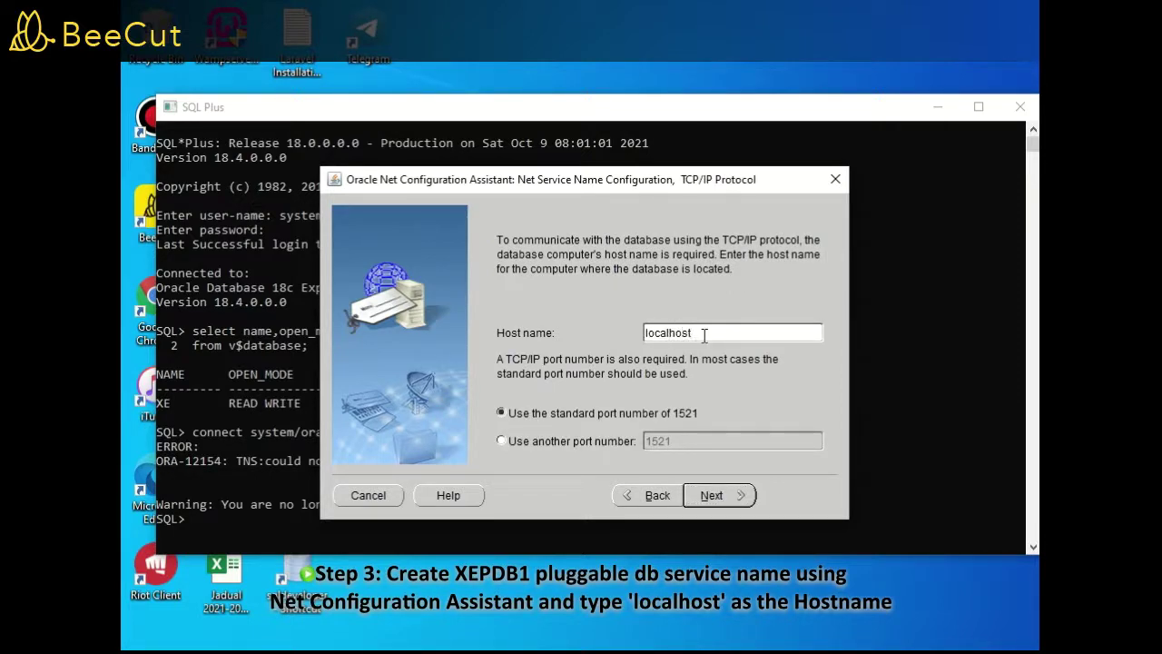
{"action": "left_click", "coordinate": [742, 496]}
Run the connection test using the system login and its password
{"action": "left_click", "coordinate": [581, 397]}
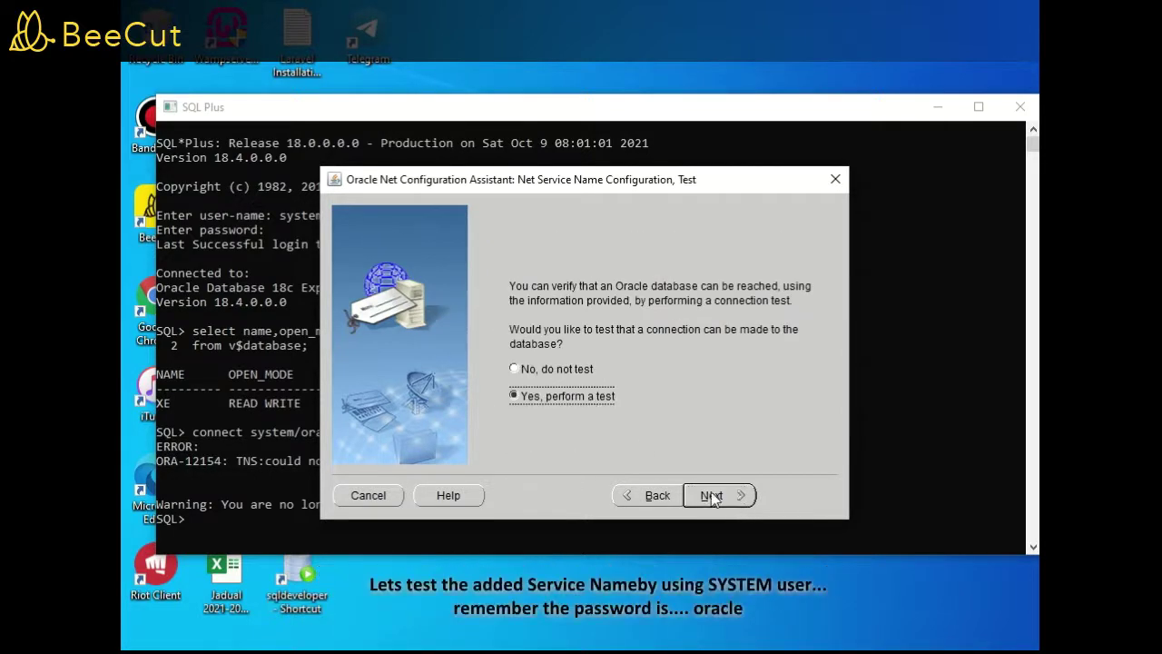
{"action": "left_click", "coordinate": [704, 495]}
{"action": "left_click", "coordinate": [683, 442]}
{"action": "type", "text": "system"}
{"action": "left_click", "coordinate": [630, 356]}
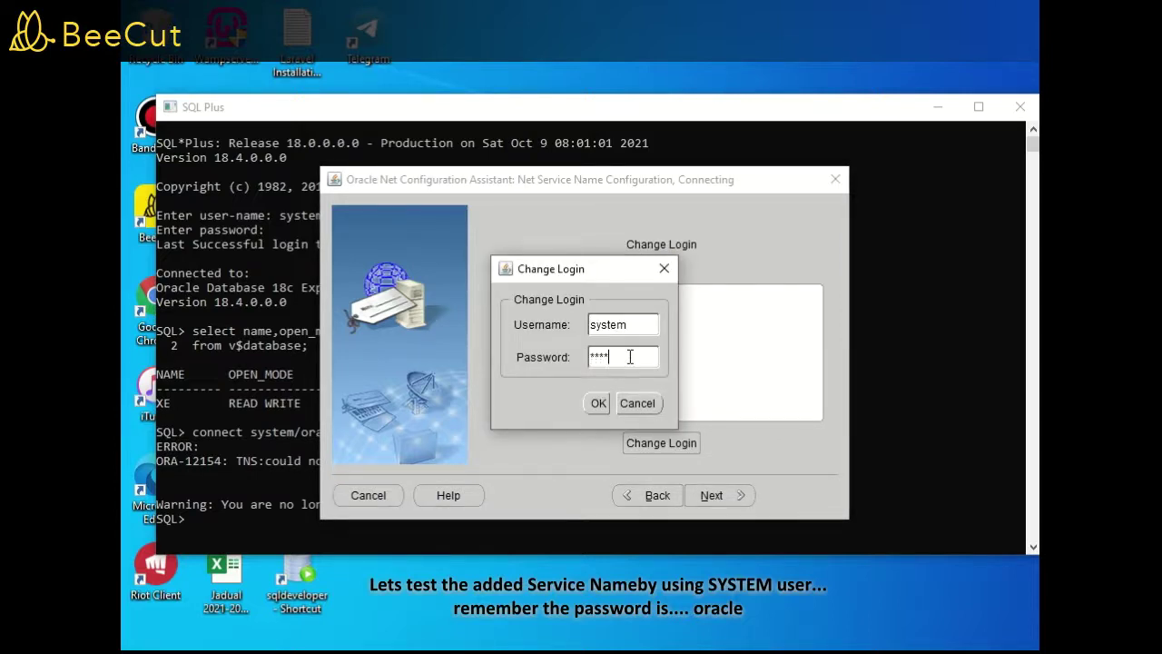
{"action": "type", "text": "oracle"}
{"action": "left_click", "coordinate": [598, 403]}
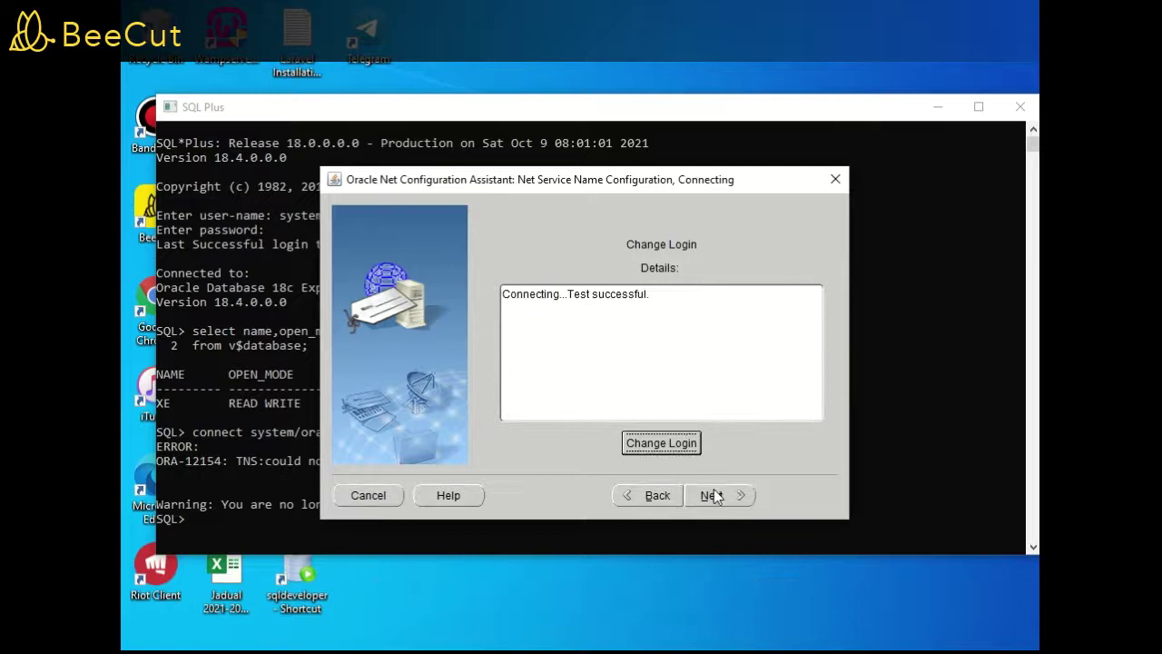
Finish the net service name setup without adding another, then close the assistant
{"action": "left_click", "coordinate": [712, 496]}
{"action": "left_click", "coordinate": [715, 495]}
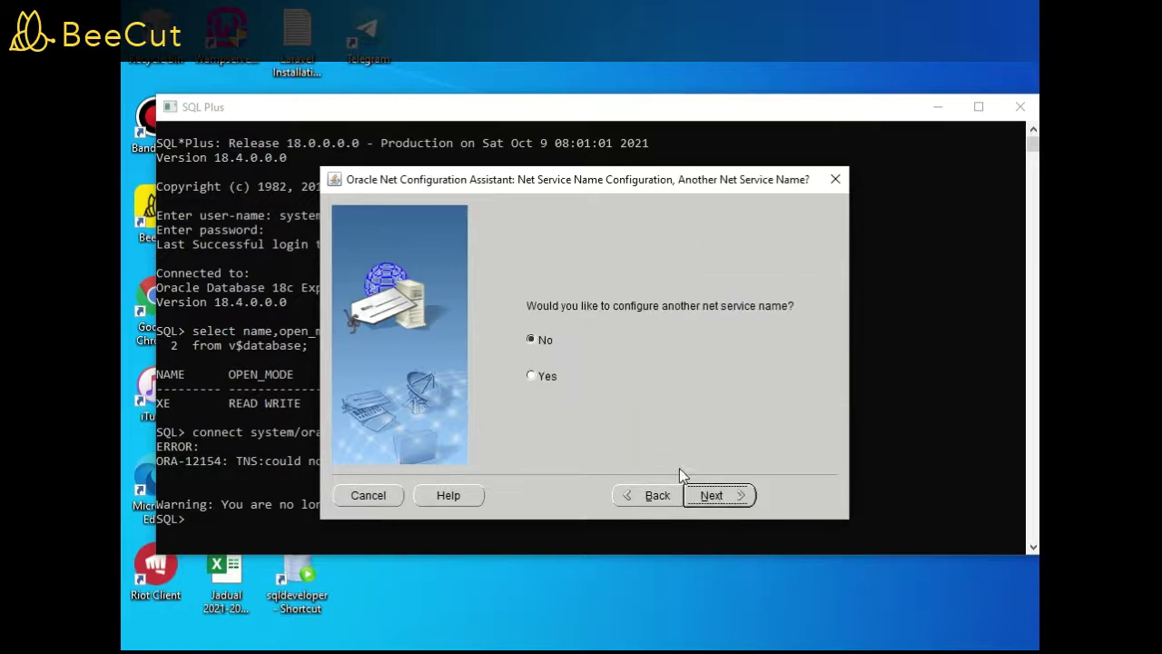
{"action": "left_click", "coordinate": [713, 495]}
{"action": "left_click", "coordinate": [717, 497]}
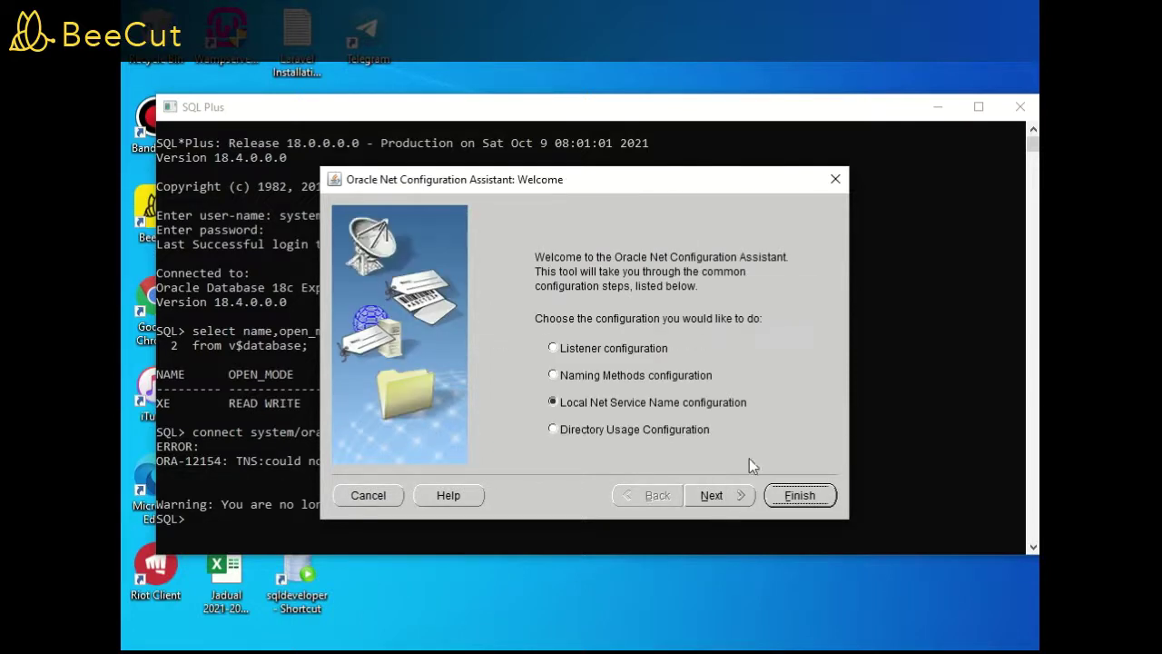
{"action": "left_click", "coordinate": [822, 491]}
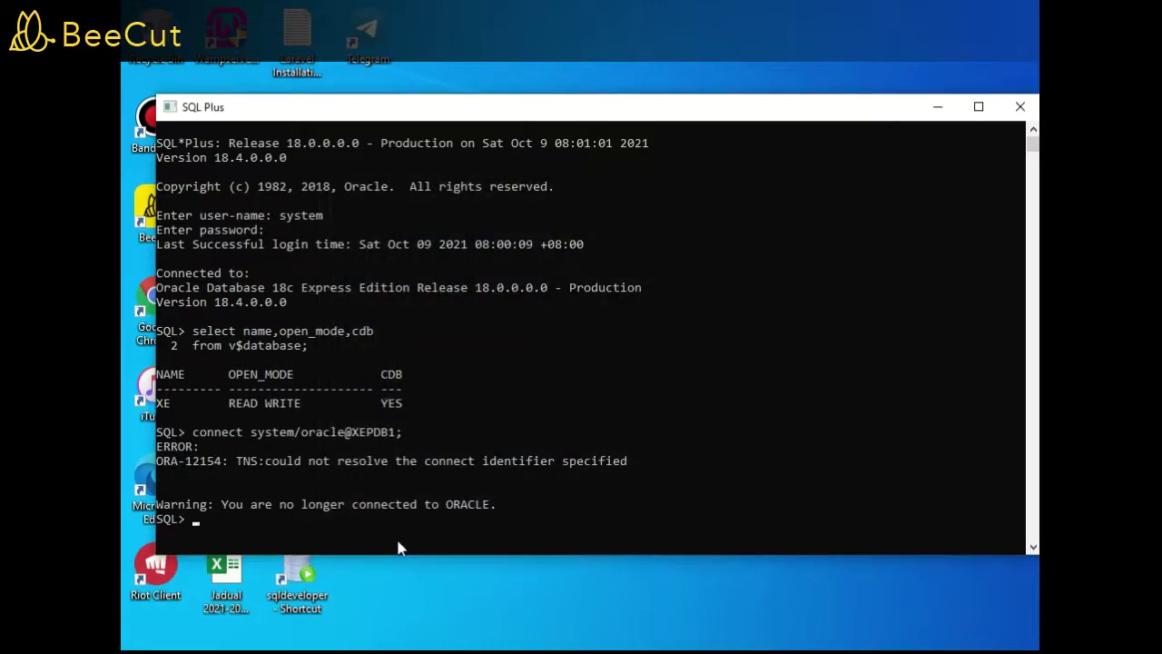
Connect to XEPDB1 as system and enlarge the SQL Plus window
{"action": "type", "text": "connect system/oracle"}
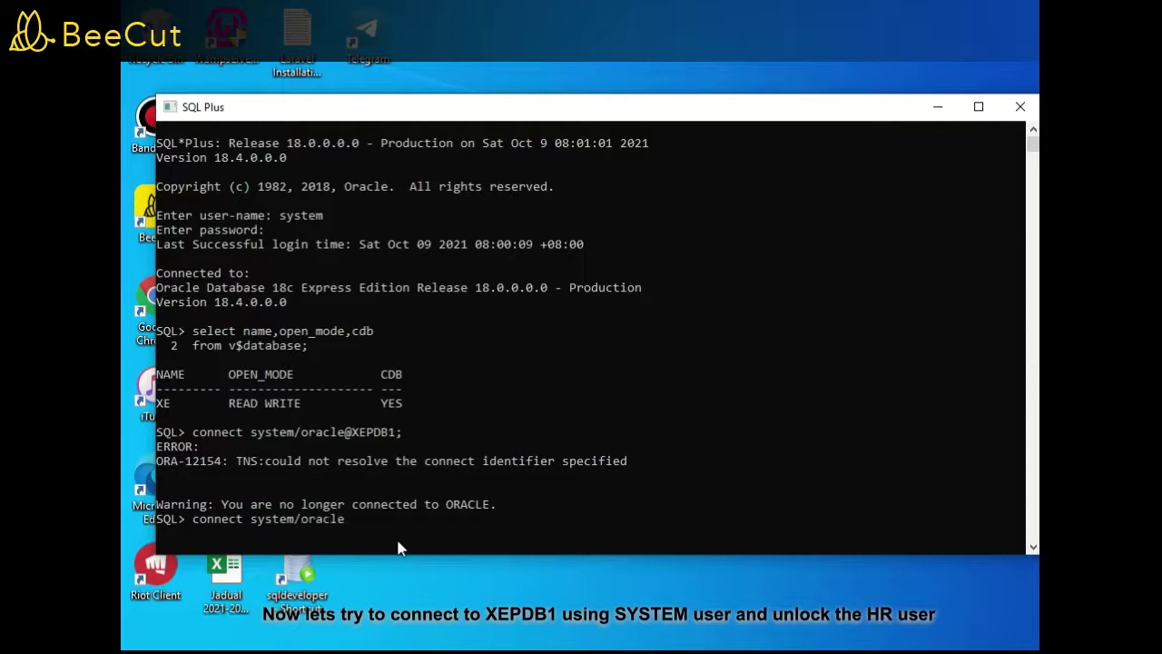
{"action": "type", "text": "@XEPDB1;"}
{"action": "key", "text": "Return"}
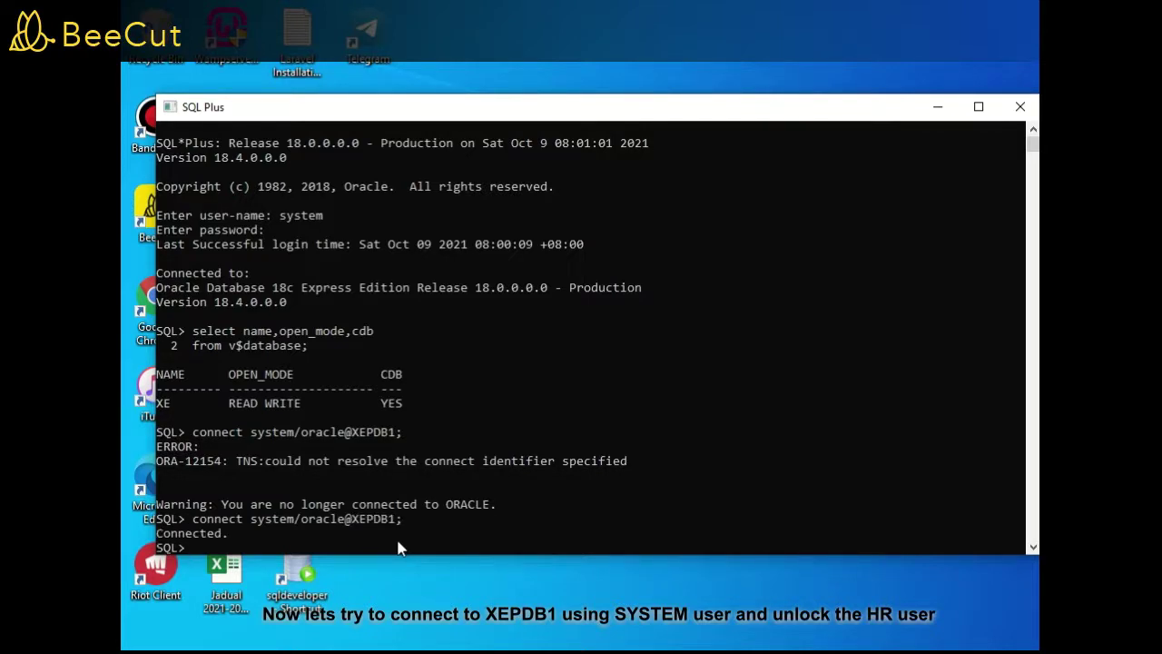
{"action": "left_click_drag", "start_coordinate": [496, 106], "coordinate": [542, 36]}
{"action": "left_click_drag", "start_coordinate": [495, 485], "coordinate": [495, 599]}
Unlock the hr account and give it a new password with ALTER USER
{"action": "type", "text": "alter user"}
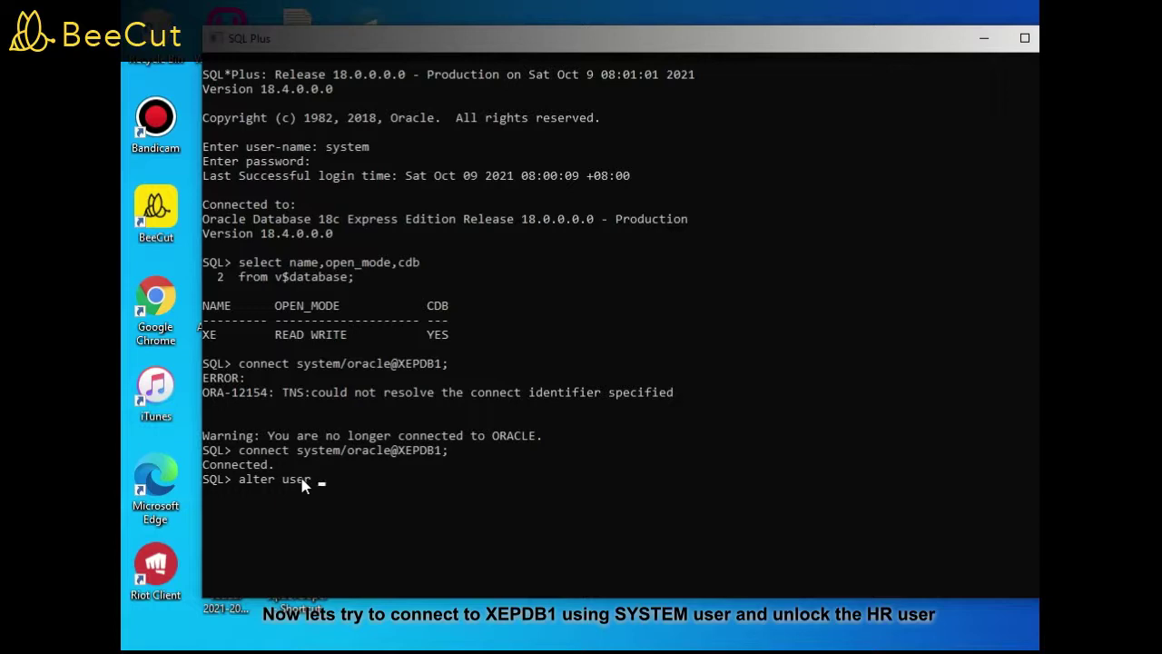
{"action": "type", "text": " hr identified by hr account unclo"}
{"action": "key", "text": "BackSpace"}
{"action": "key", "text": "BackSpace"}
{"action": "key", "text": "BackSpace"}
{"action": "type", "text": "lock;"}
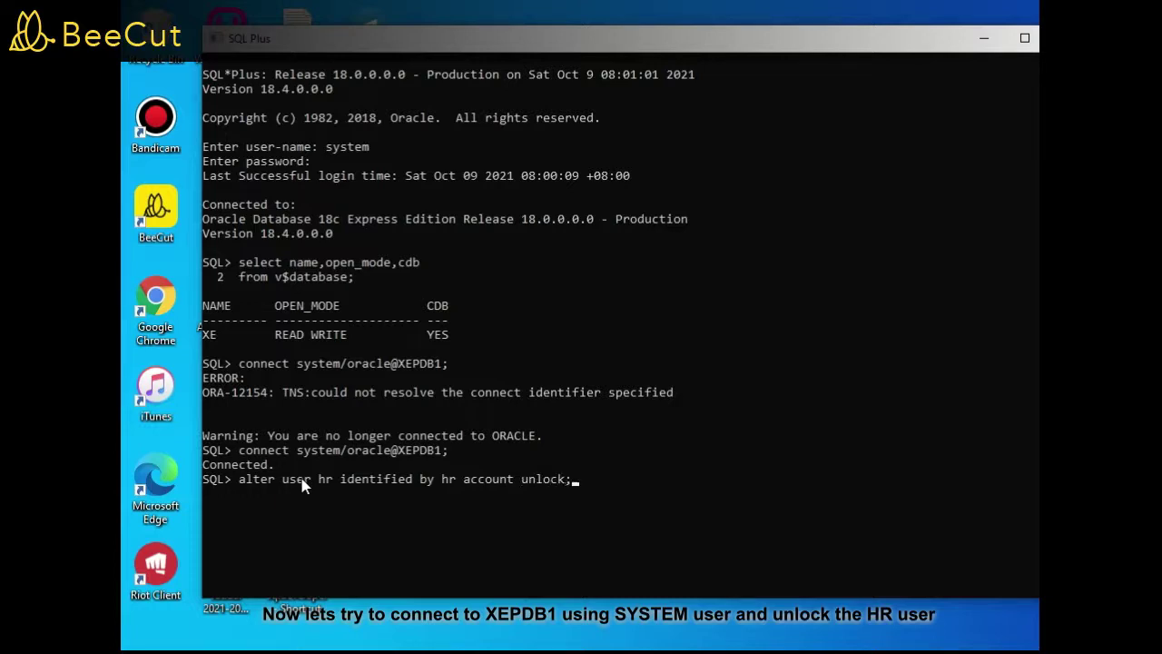
{"action": "key", "text": "Return"}
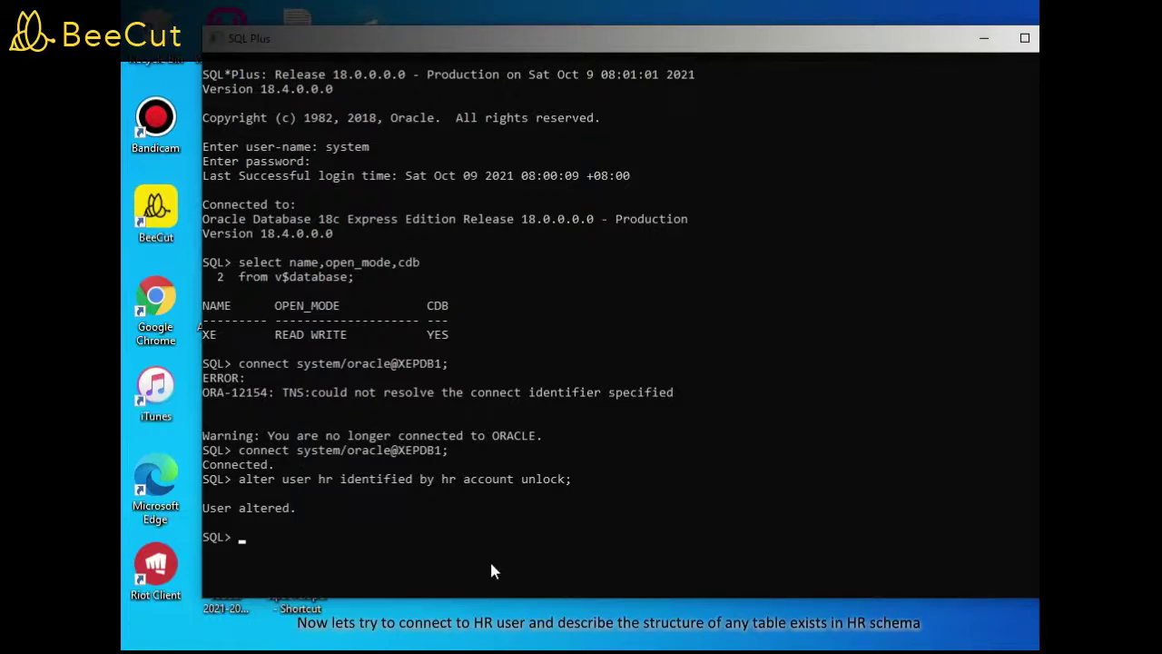
Connect to XEPDB1 as hr and describe the employees table
{"action": "type", "text": "connect hr/hr@XEPDB1;"}
{"action": "key", "text": "Return"}
{"action": "scroll", "coordinate": [474, 554], "scroll_direction": "down", "scroll_amount": 2}
{"action": "type", "text": "desc employees;"}
{"action": "key", "text": "Return"}
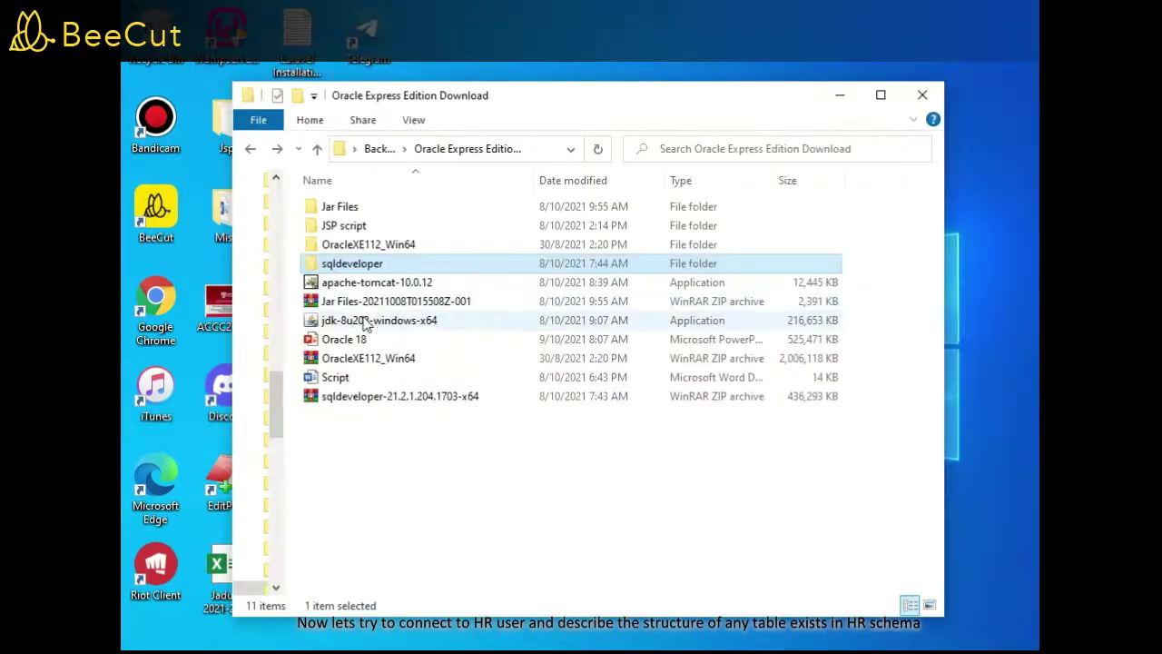
Open the sqldeveloper folder and copy the sqldeveloper application
{"action": "left_click", "coordinate": [371, 397]}
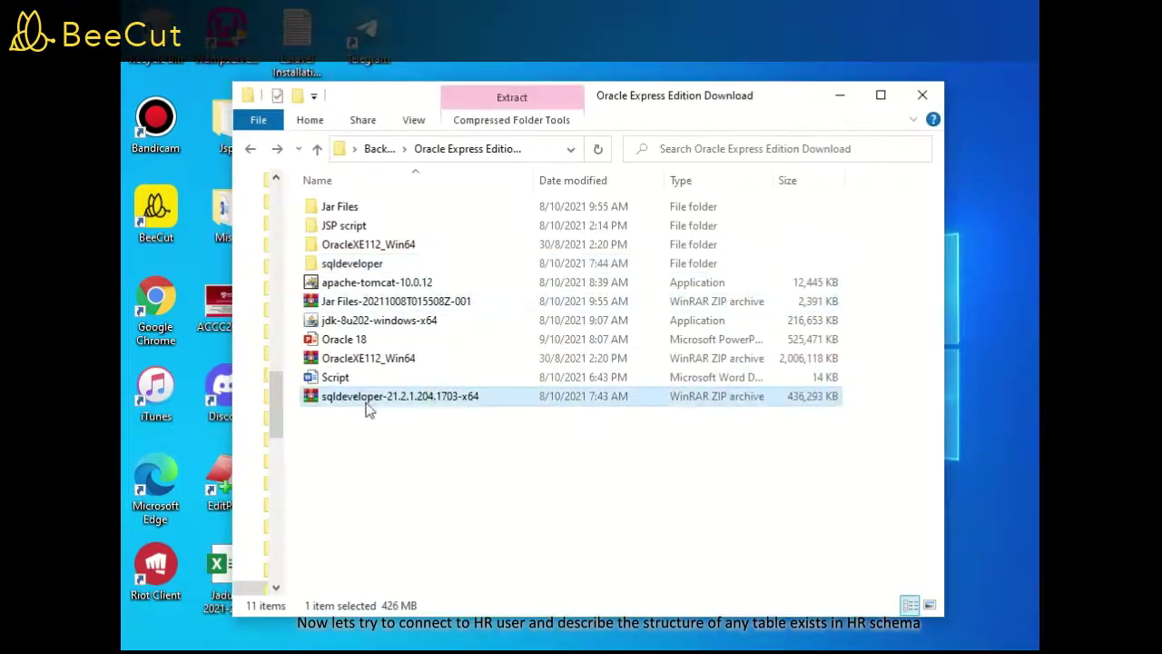
{"action": "double_click", "coordinate": [388, 262]}
{"action": "left_click", "coordinate": [397, 566]}
{"action": "right_click", "coordinate": [397, 566]}
{"action": "left_click", "coordinate": [445, 438]}
Paste a sqldeveloper shortcut on the desktop and launch SQL Developer from it
{"action": "left_click", "coordinate": [840, 94]}
{"action": "right_click", "coordinate": [574, 211]}
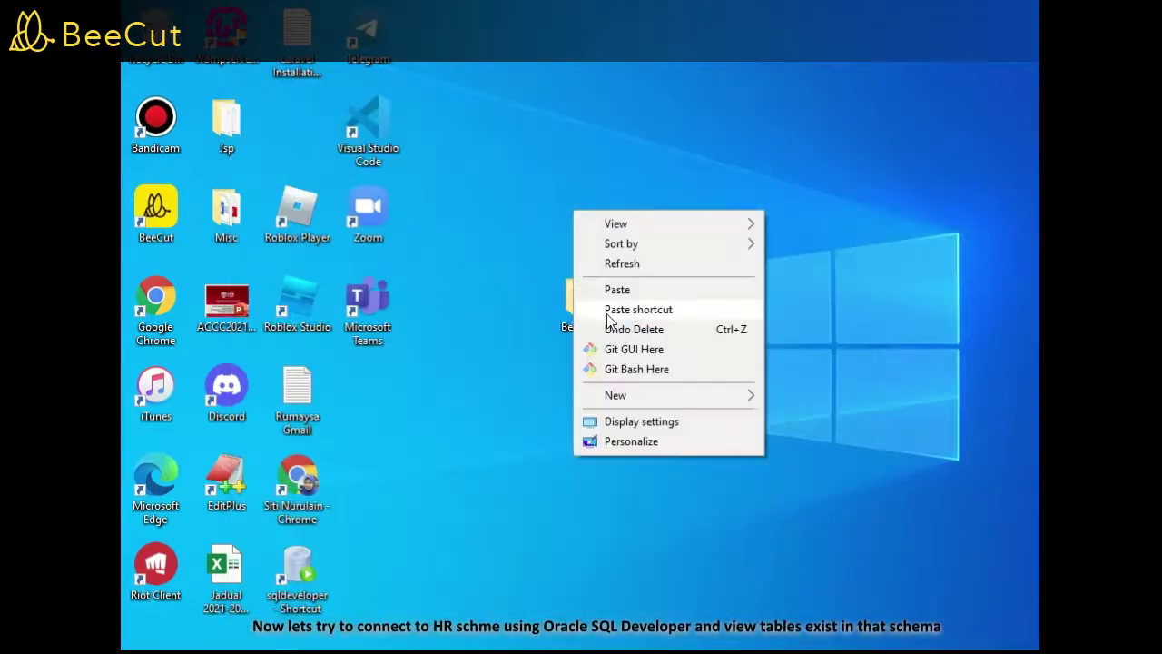
{"action": "left_click", "coordinate": [639, 310]}
{"action": "double_click", "coordinate": [581, 218]}
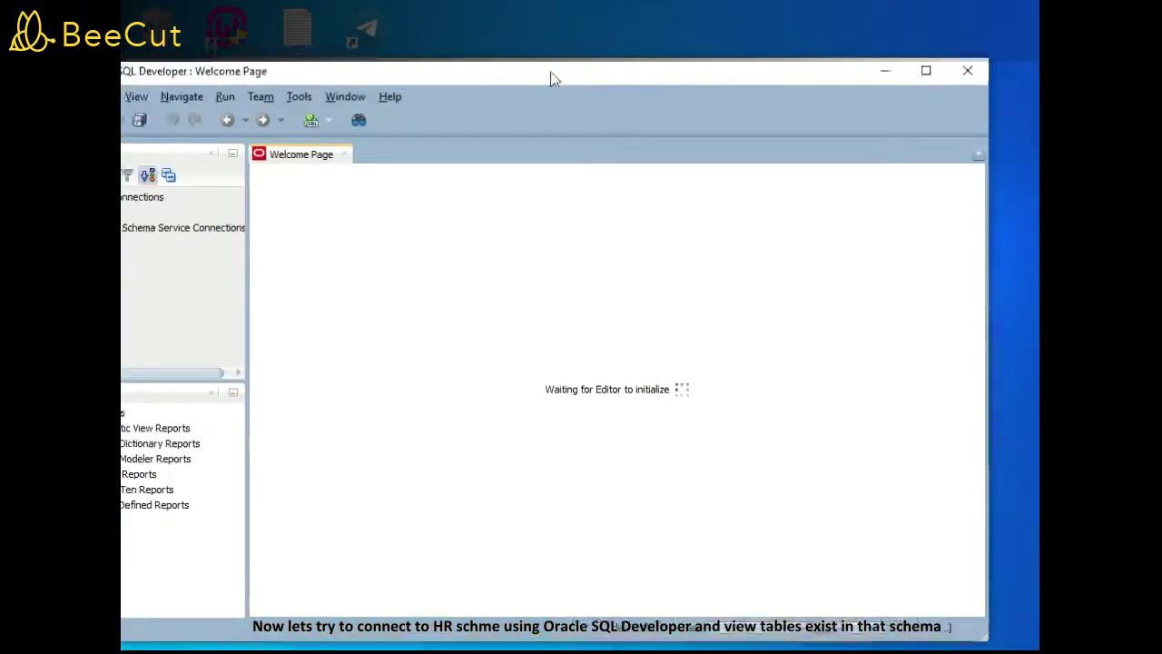
Create connection HR for user hr on service name xepdb1, test it, and connect
{"action": "left_click_drag", "start_coordinate": [552, 75], "coordinate": [687, 65]}
{"action": "left_click", "coordinate": [207, 165]}
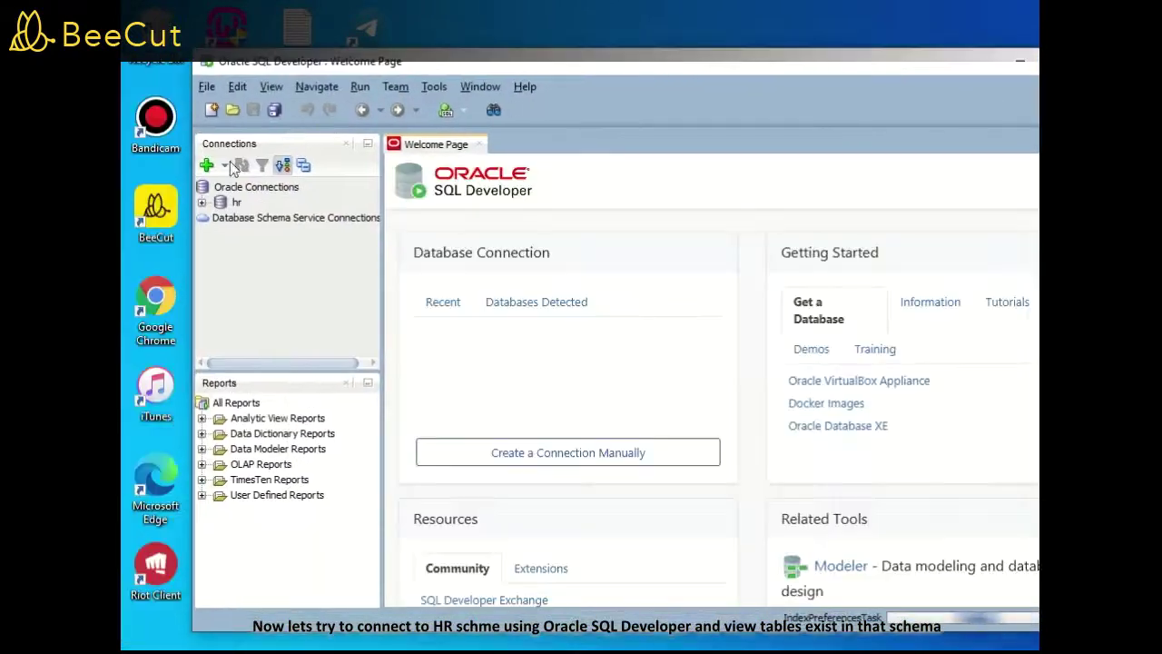
{"action": "type", "text": "HR"}
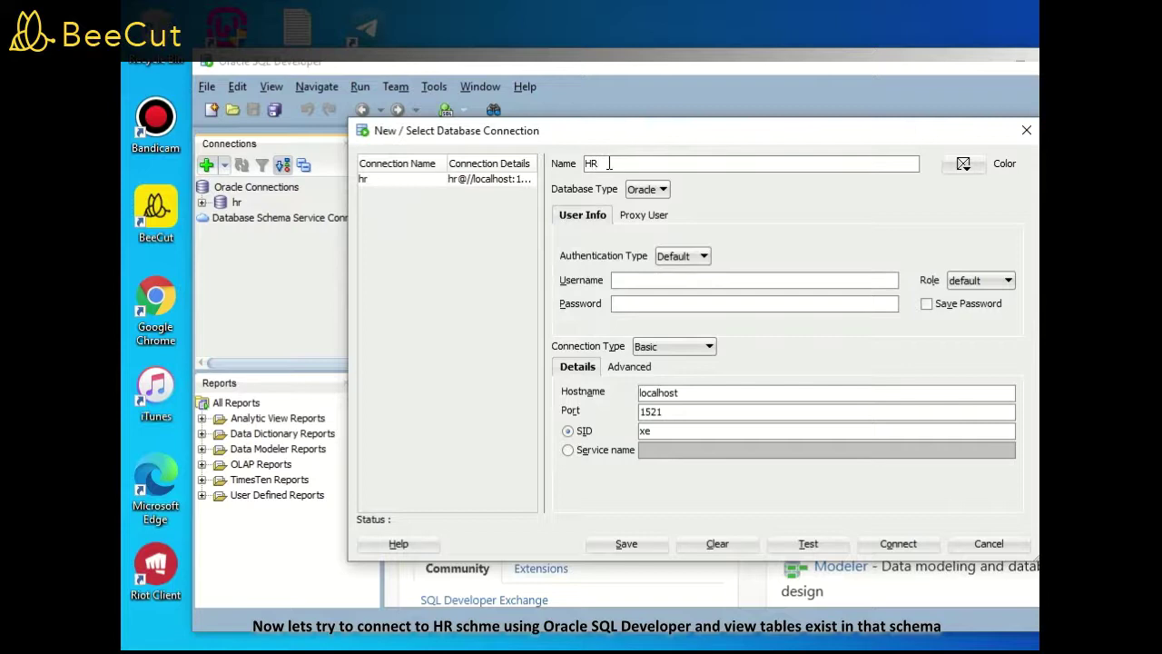
{"action": "type", "text": "hr"}
{"action": "left_click", "coordinate": [639, 303]}
{"action": "type", "text": "hr"}
{"action": "left_click", "coordinate": [627, 450]}
{"action": "left_click", "coordinate": [680, 451]}
{"action": "type", "text": "xepdb1"}
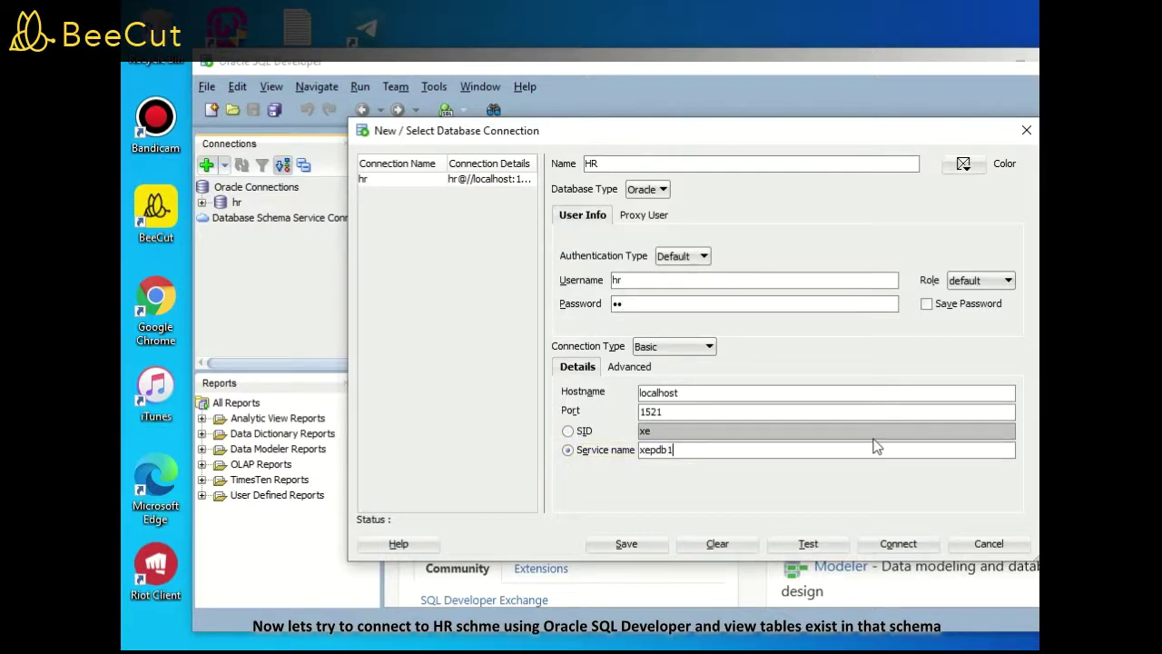
{"action": "left_click", "coordinate": [813, 546]}
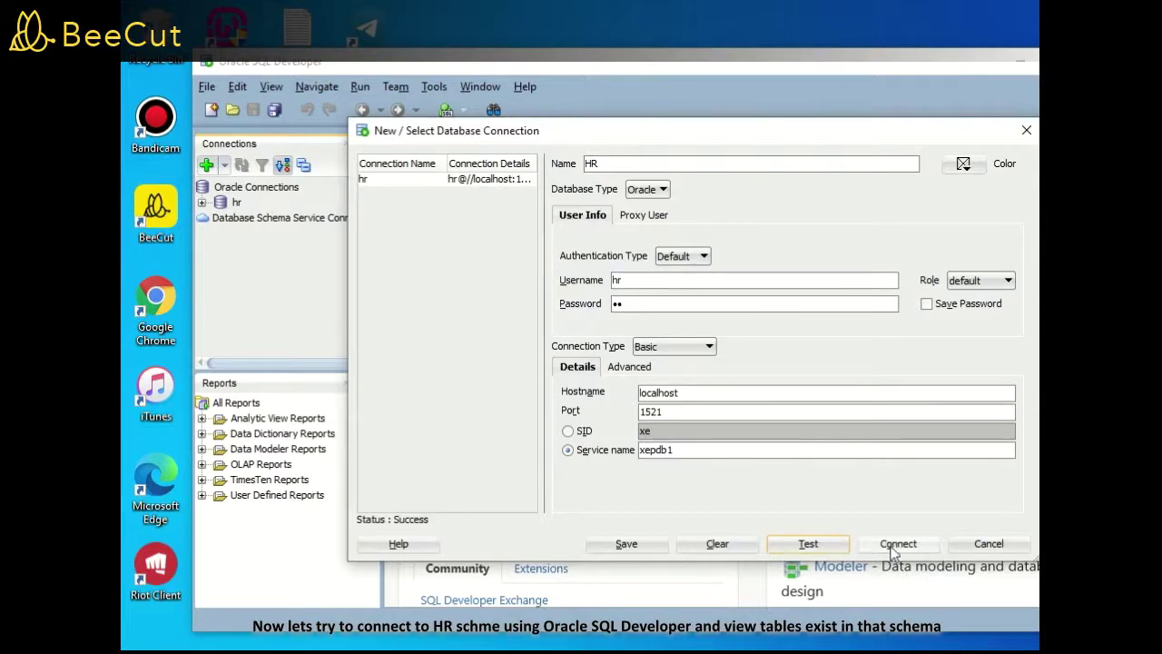
{"action": "left_click", "coordinate": [896, 546]}
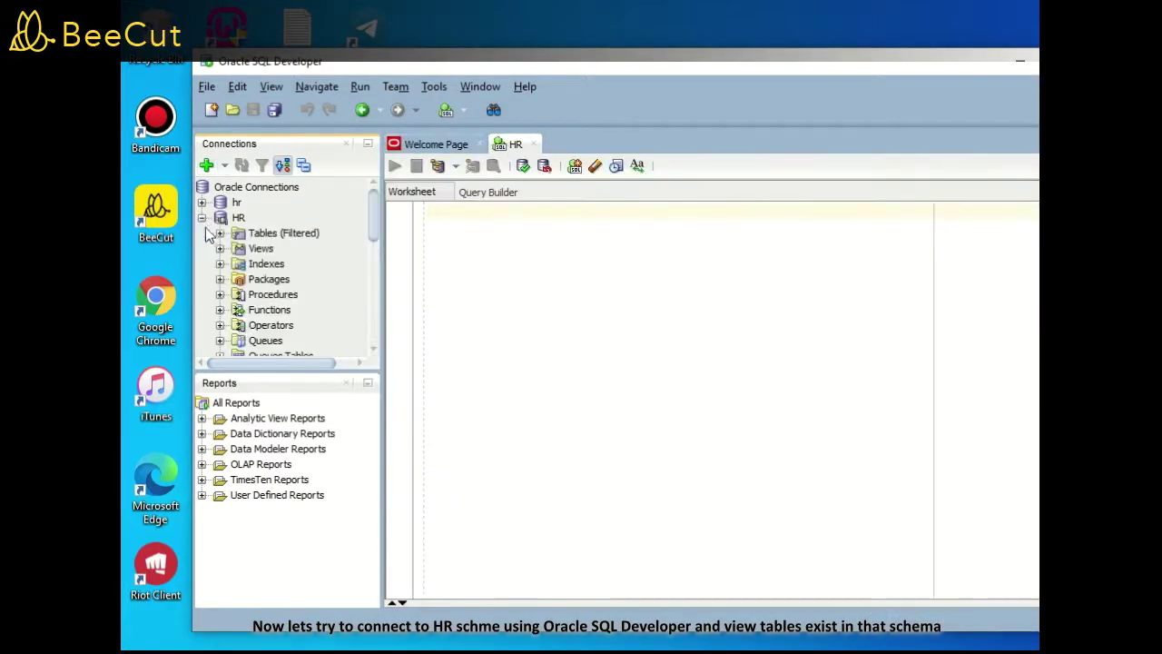
Expand HR's Tables and open COUNTRIES, DEPARTMENTS, EMPLOYEES, JOB_HISTORY, JOBS and REGIONS
{"action": "left_click", "coordinate": [219, 233]}
{"action": "left_click", "coordinate": [293, 248]}
{"action": "left_click", "coordinate": [299, 264]}
{"action": "left_click", "coordinate": [292, 278]}
{"action": "left_click", "coordinate": [290, 296]}
{"action": "left_click", "coordinate": [279, 310]}
{"action": "left_click", "coordinate": [292, 325]}
{"action": "left_click", "coordinate": [286, 340]}
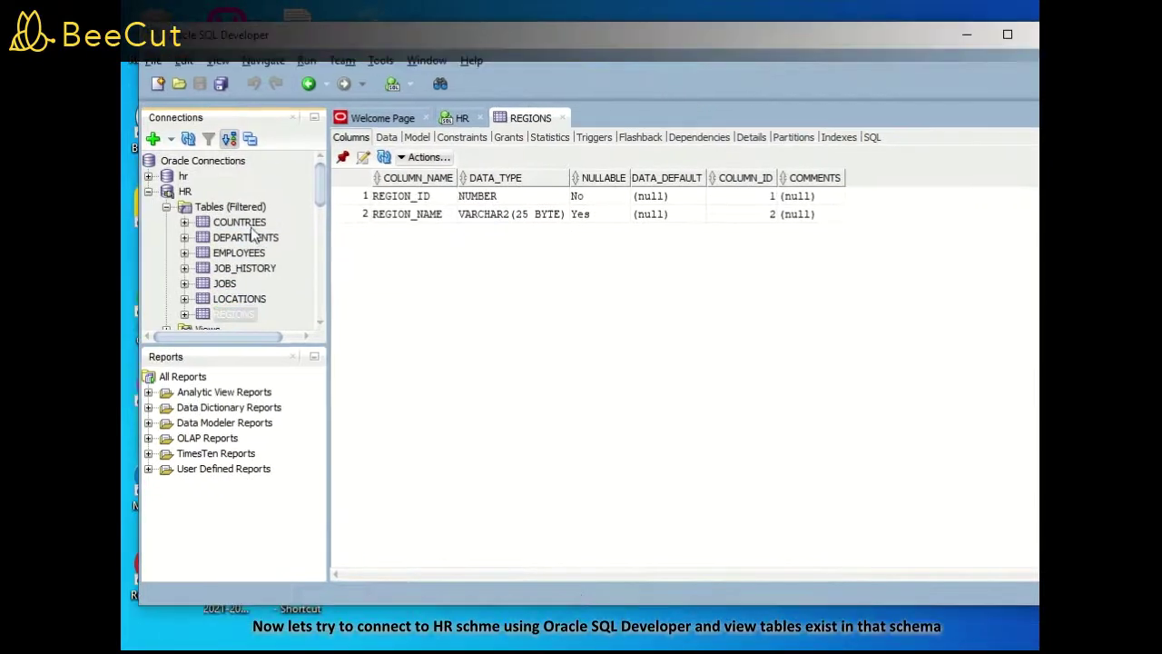
View the data rows of COUNTRIES, EMPLOYEES, JOB_HISTORY and LOCATIONS
{"action": "left_click", "coordinate": [240, 222]}
{"action": "left_click", "coordinate": [387, 137]}
{"action": "left_click", "coordinate": [239, 252]}
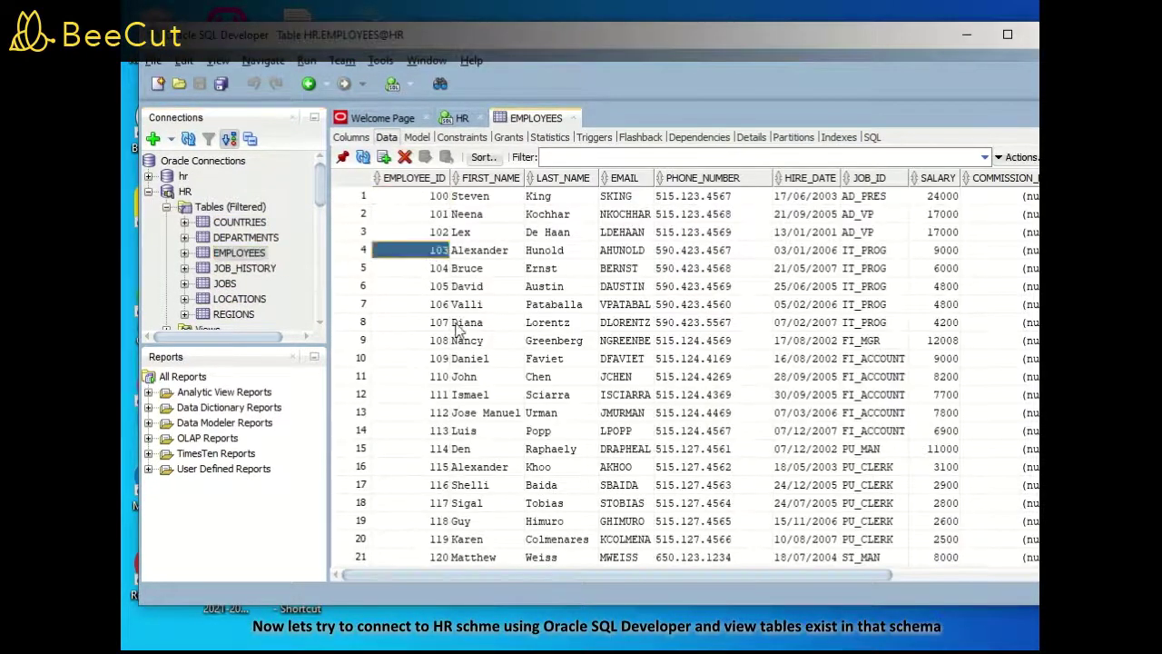
{"action": "left_click", "coordinate": [247, 269]}
{"action": "left_click", "coordinate": [238, 299]}
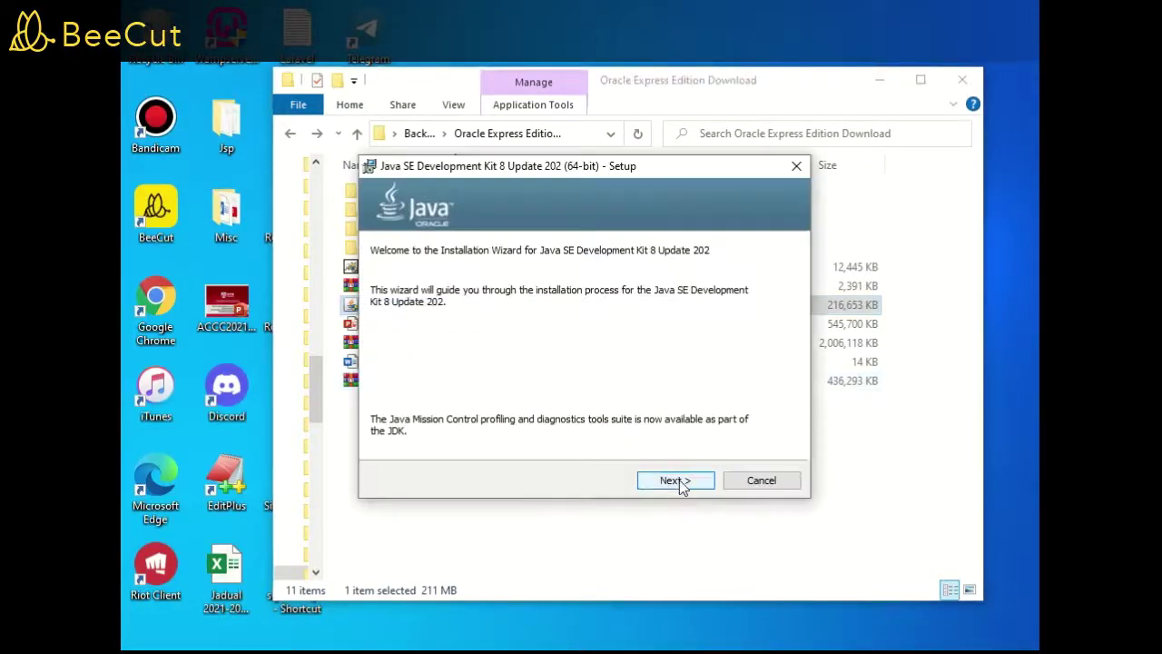
Install JDK 8 Update 202 with default features and JRE folder, then close the installer
{"action": "left_click", "coordinate": [681, 485]}
{"action": "left_click", "coordinate": [681, 487]}
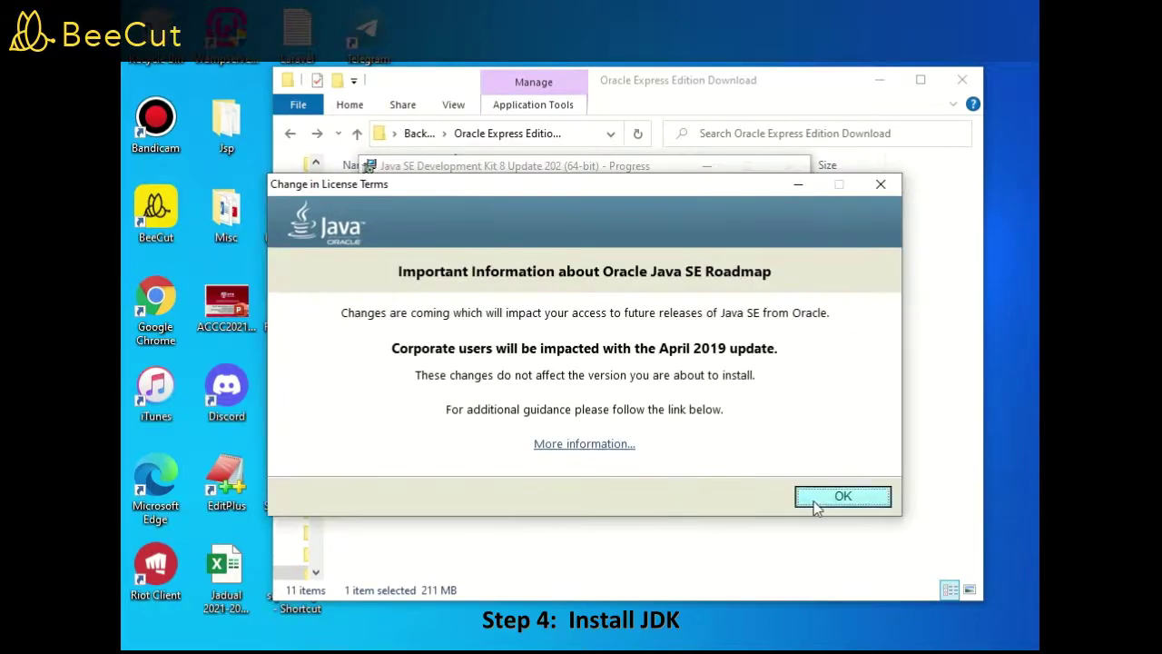
{"action": "left_click", "coordinate": [796, 498]}
{"action": "left_click", "coordinate": [840, 497]}
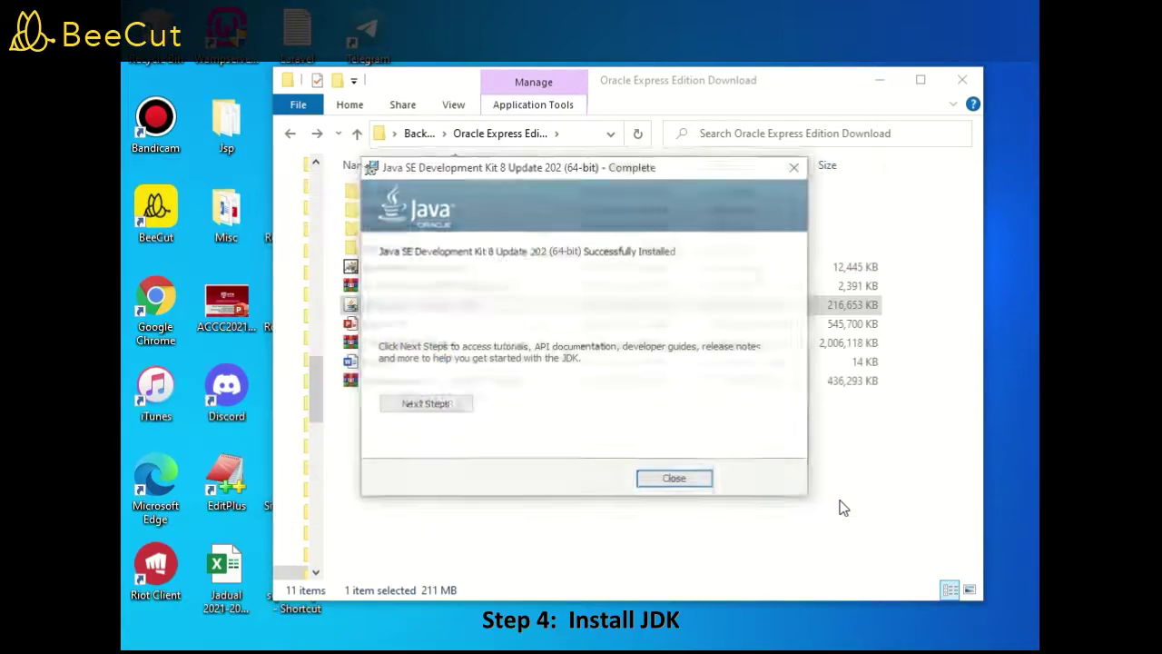
{"action": "left_click", "coordinate": [675, 480]}
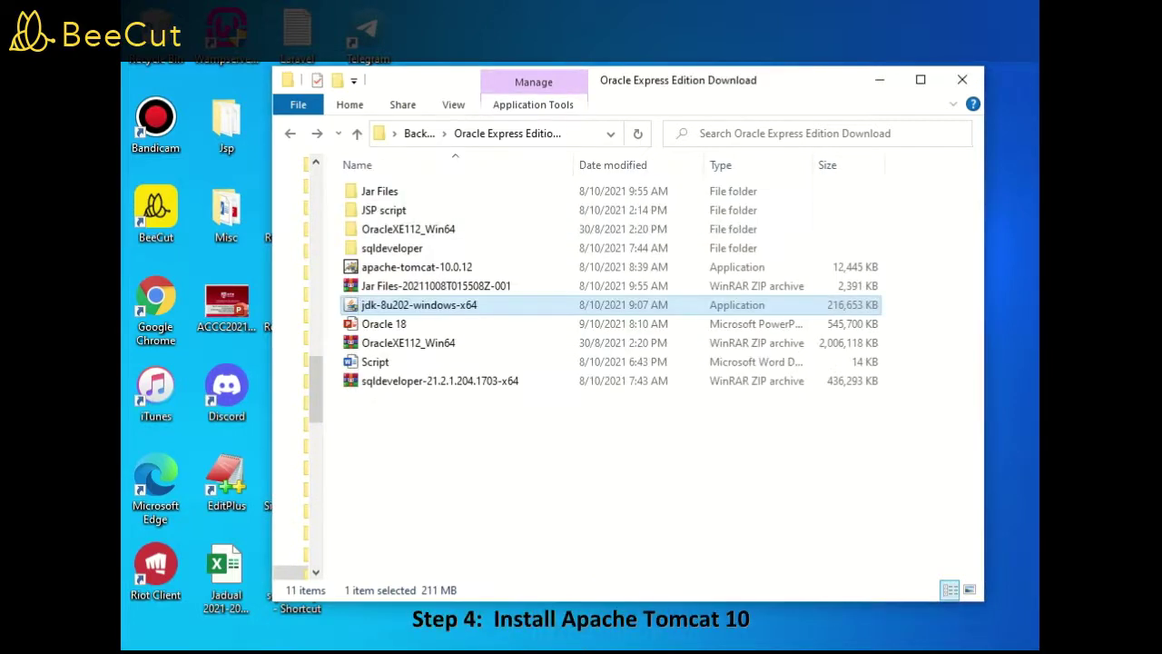
Accept the Apache license and keep the Normal Tomcat components
{"action": "mouse_move", "coordinate": [534, 48]}
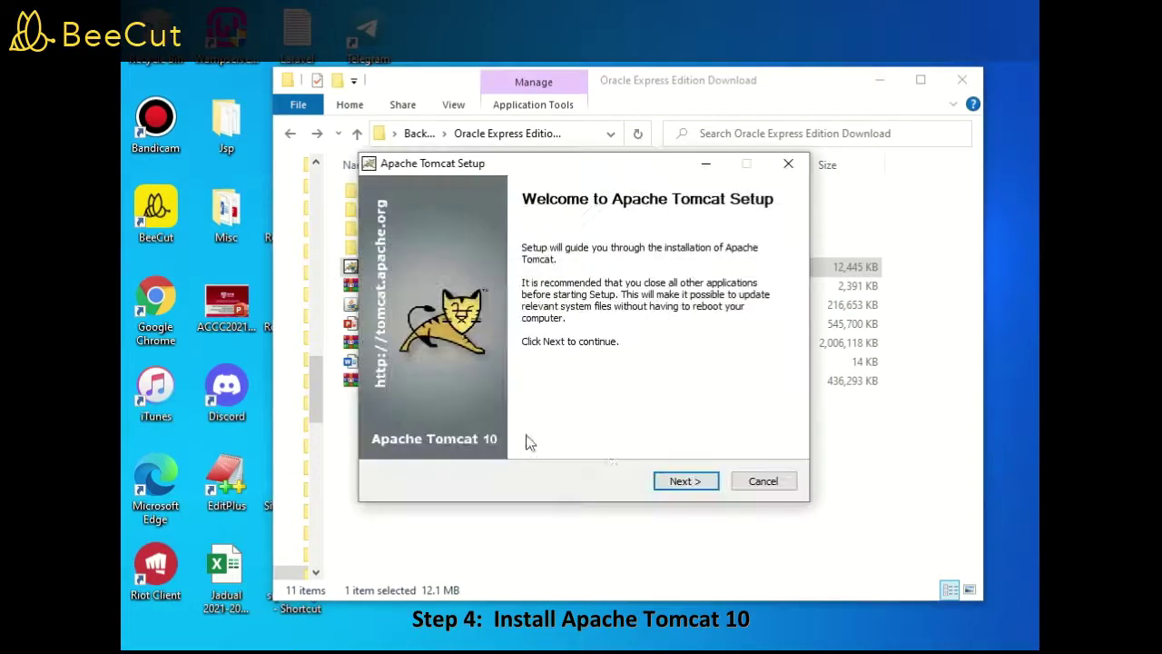
{"action": "left_click", "coordinate": [701, 486]}
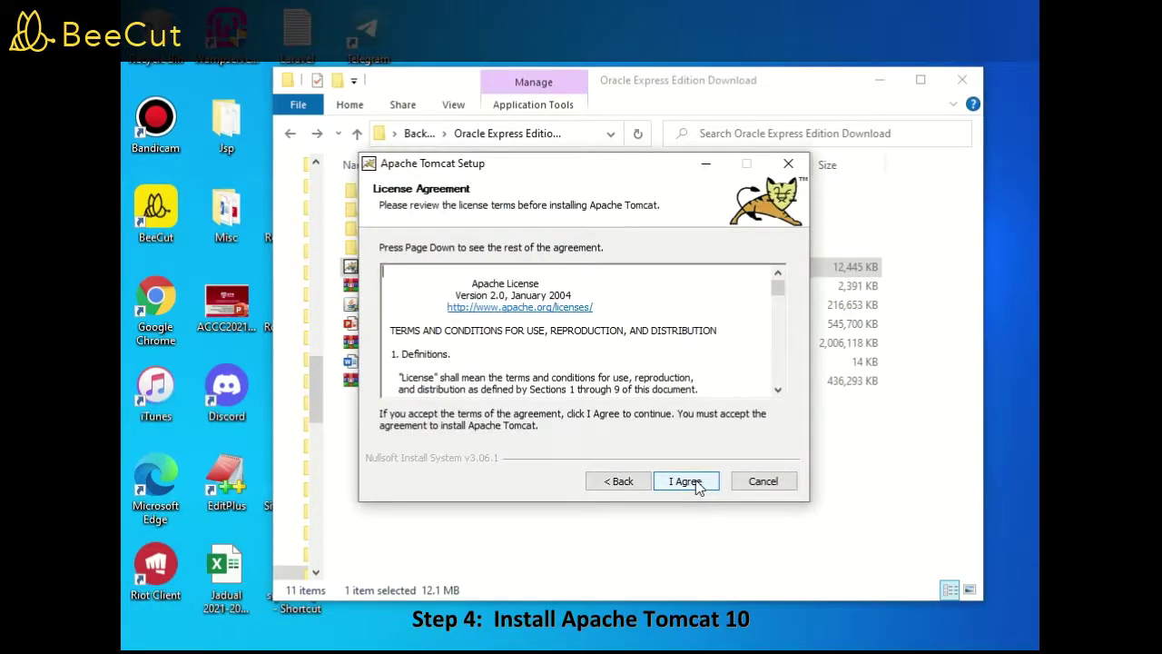
{"action": "left_click", "coordinate": [687, 481]}
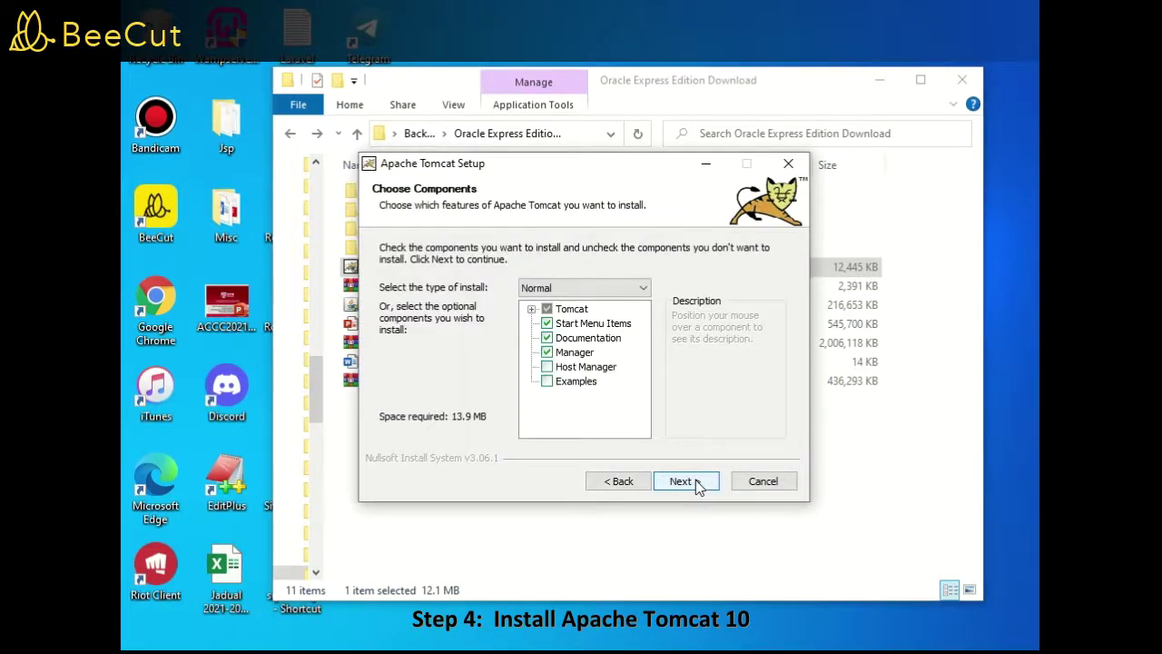
{"action": "left_click", "coordinate": [695, 482]}
Change the HTTP/1.1 connector port from 8080 to 8081
{"action": "left_click", "coordinate": [625, 276]}
{"action": "key", "text": "BackSpace"}
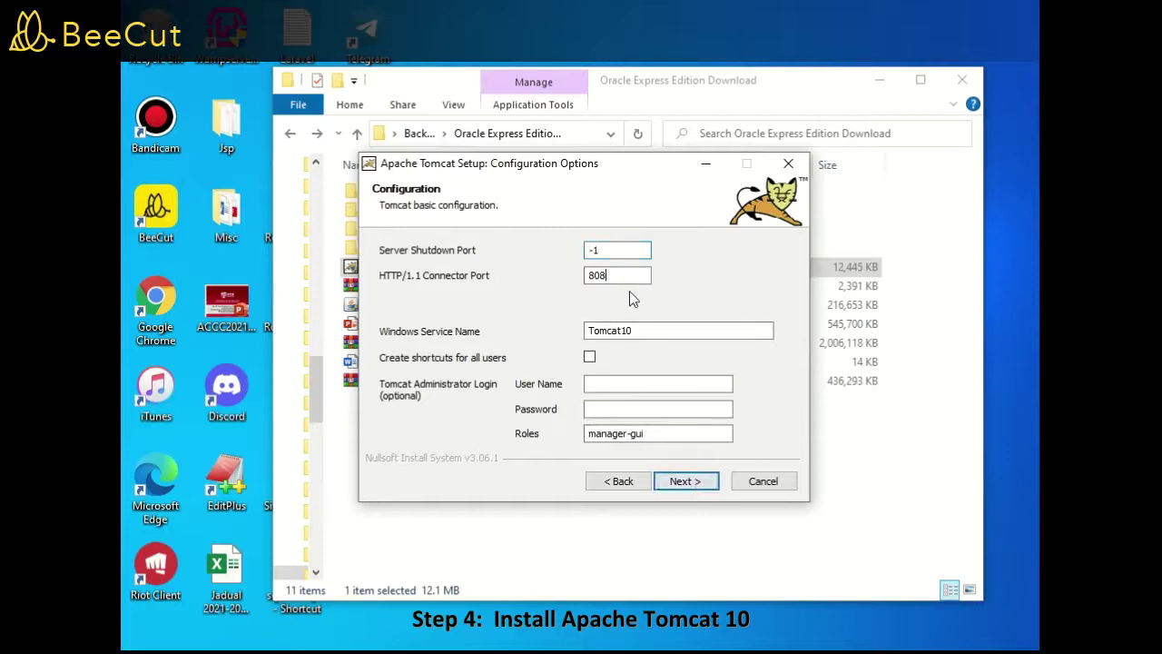
{"action": "type", "text": "1"}
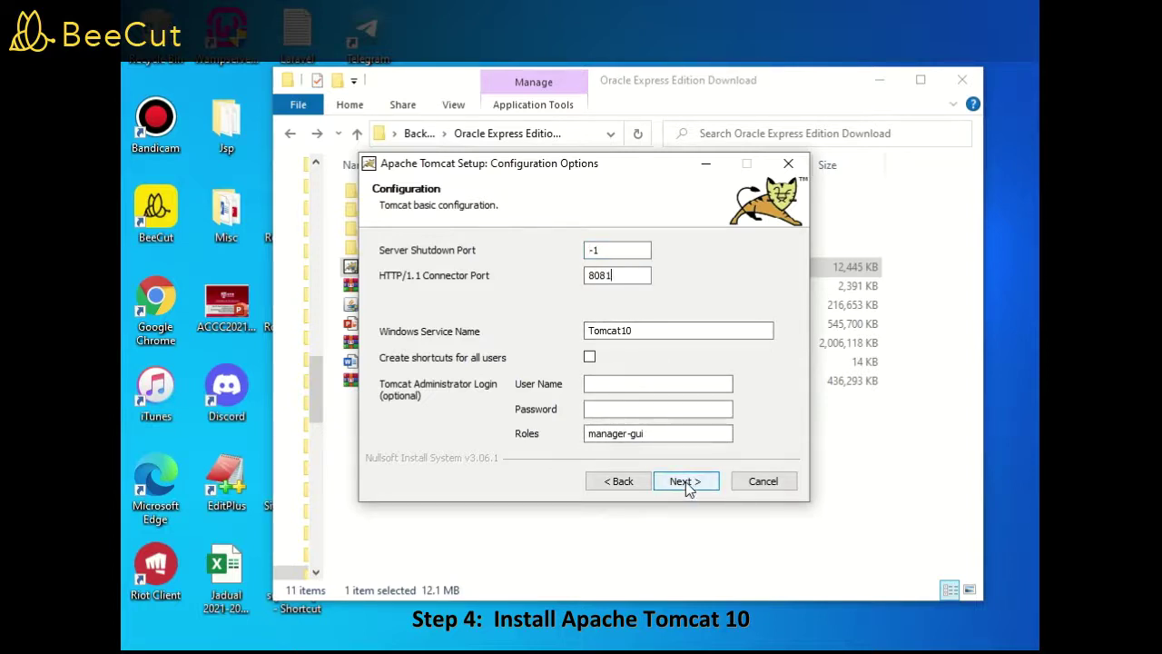
{"action": "left_click", "coordinate": [690, 484]}
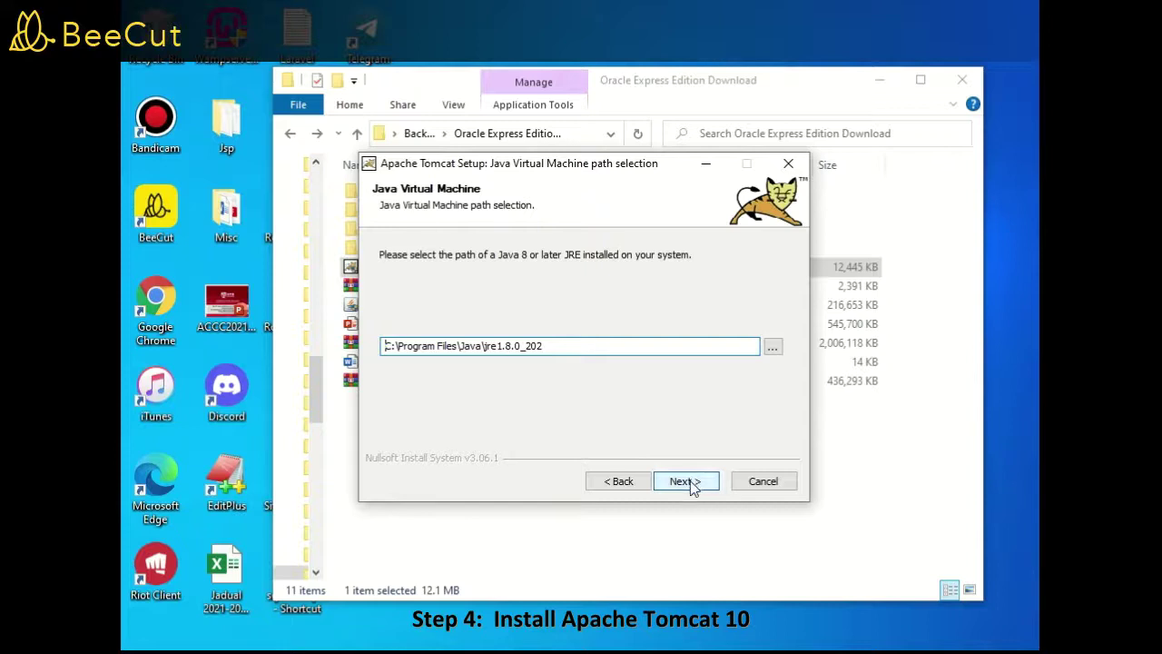
Keep the detected Java 8 JRE path, install Tomcat, and finish with it running
{"action": "left_click", "coordinate": [691, 482]}
{"action": "left_click", "coordinate": [620, 482]}
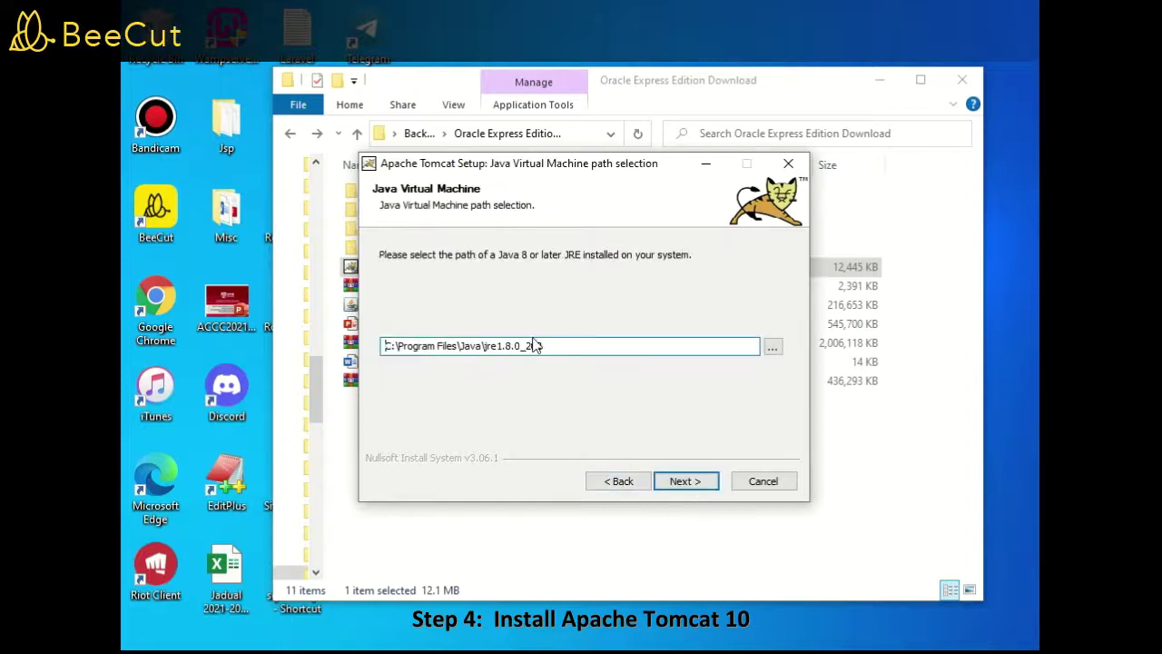
{"action": "left_click", "coordinate": [692, 484]}
{"action": "left_click", "coordinate": [688, 484]}
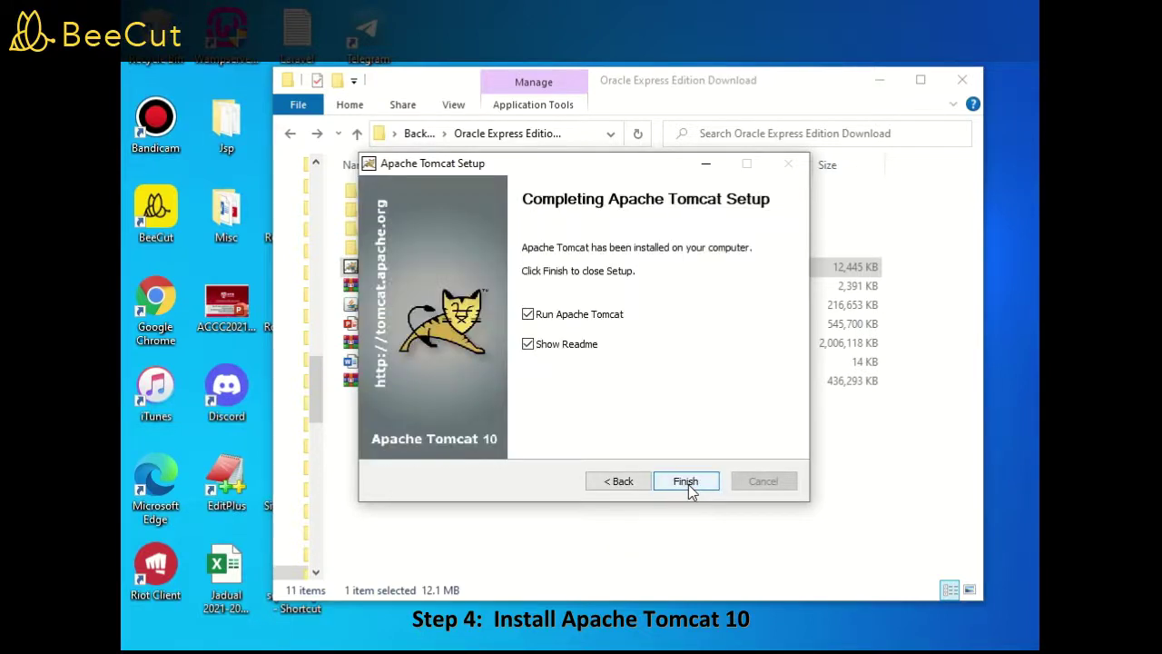
{"action": "left_click", "coordinate": [686, 482]}
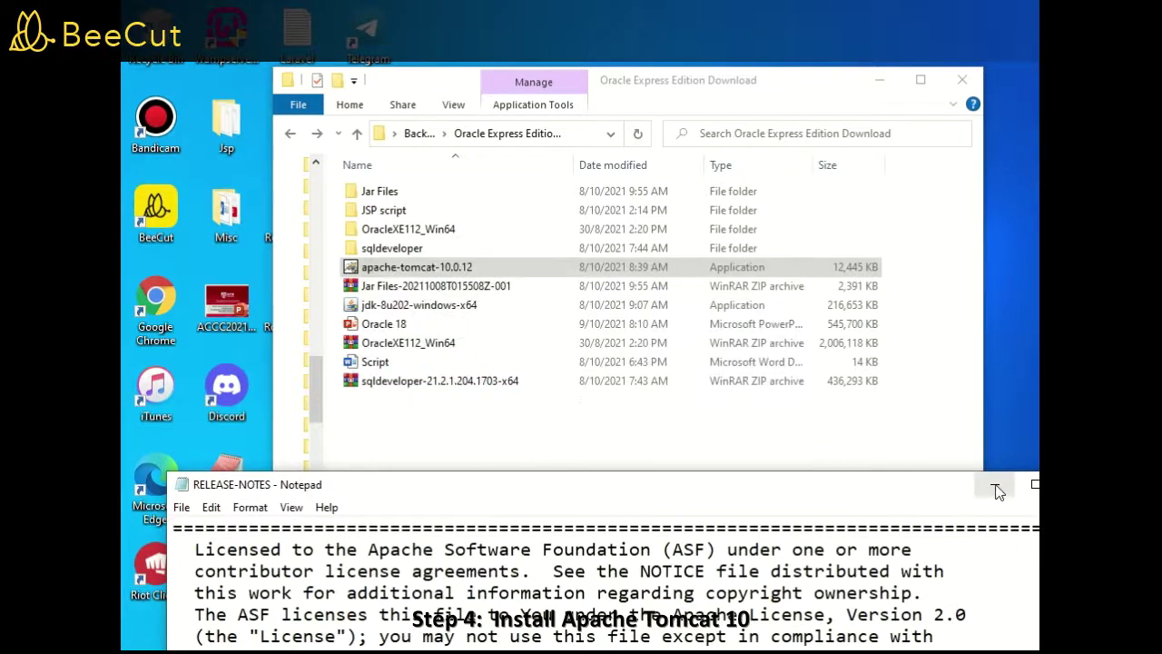
Minimize the release notes, start Chrome, and load localhost:8081
{"action": "left_click", "coordinate": [995, 486]}
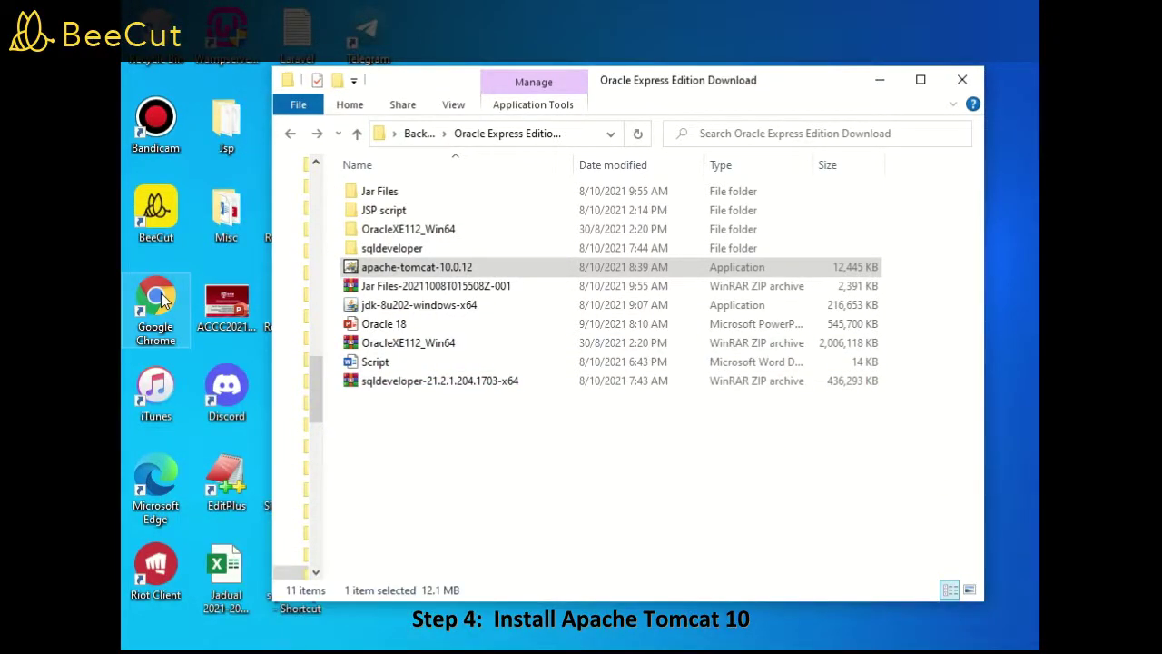
{"action": "double_click", "coordinate": [161, 292]}
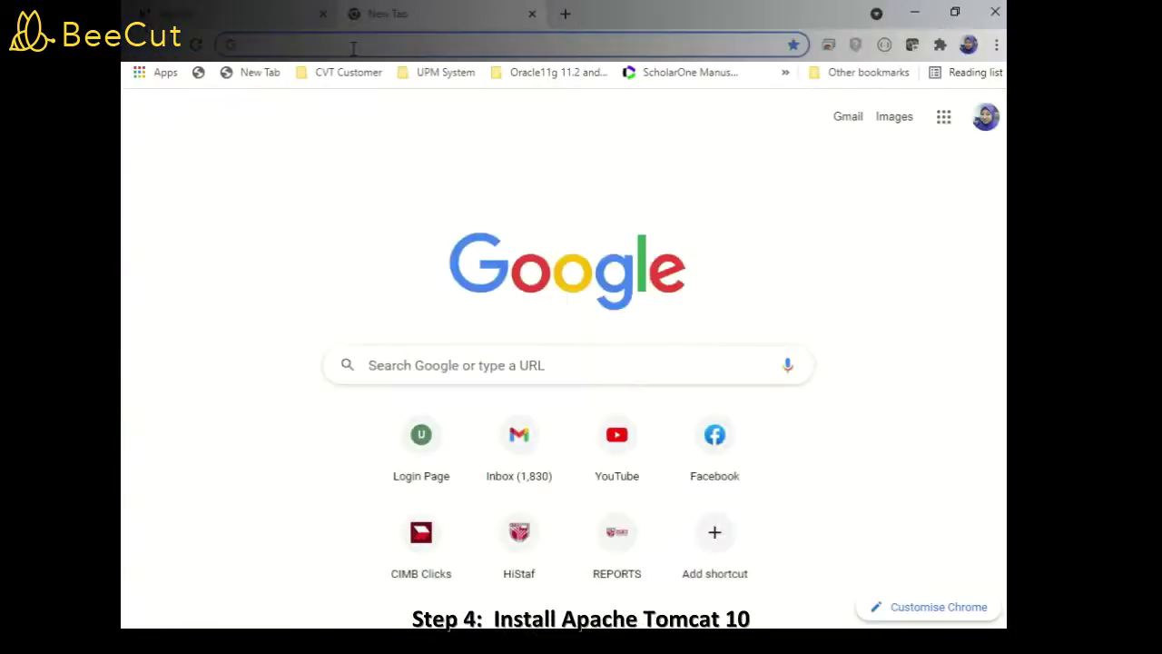
{"action": "type", "text": "localhost:8081"}
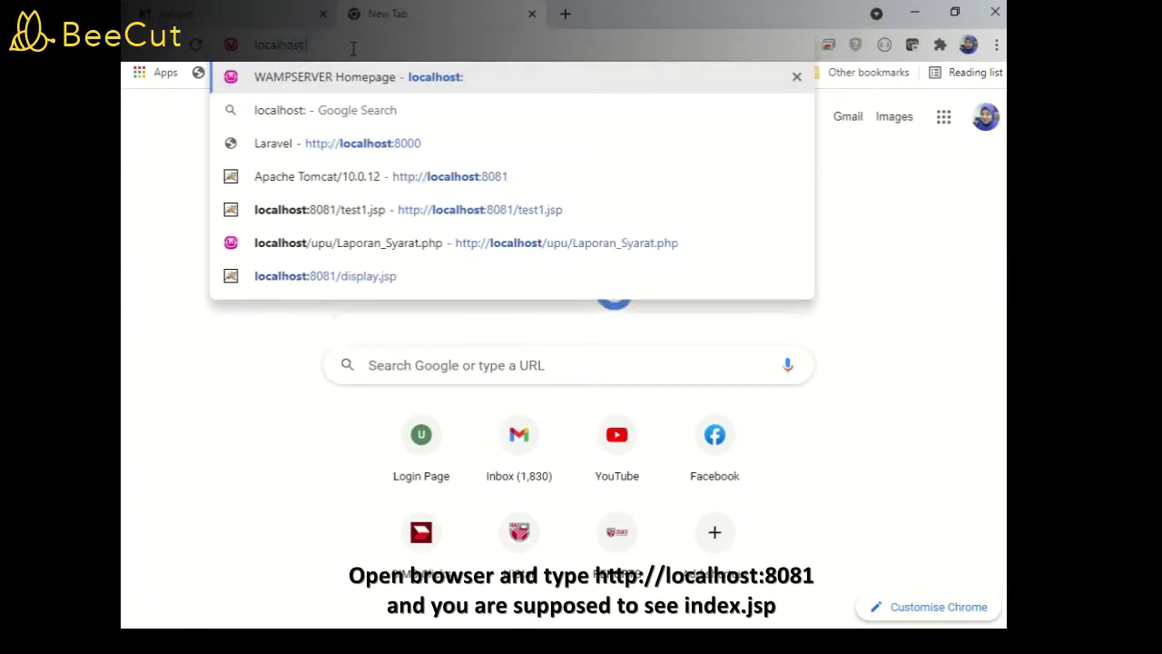
{"action": "key", "text": "Return"}
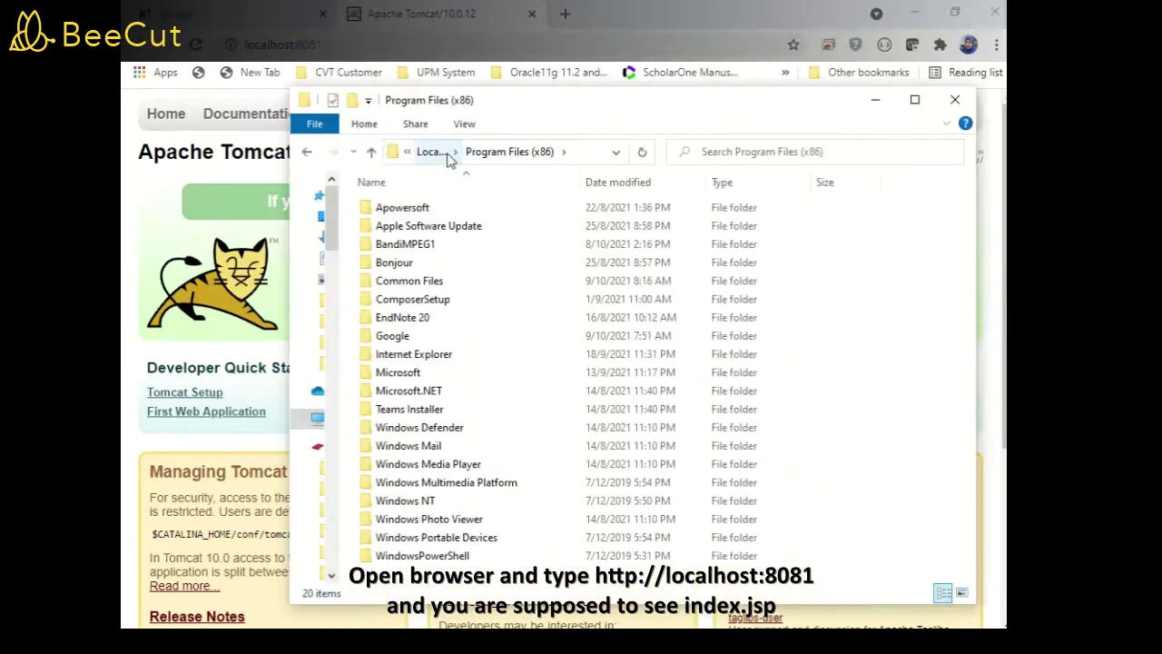
Browse from Local Disk (C:) through Program Files\Apache Software Foundation\Tomcat 10.0\webapps into ROOT
{"action": "left_click", "coordinate": [433, 151]}
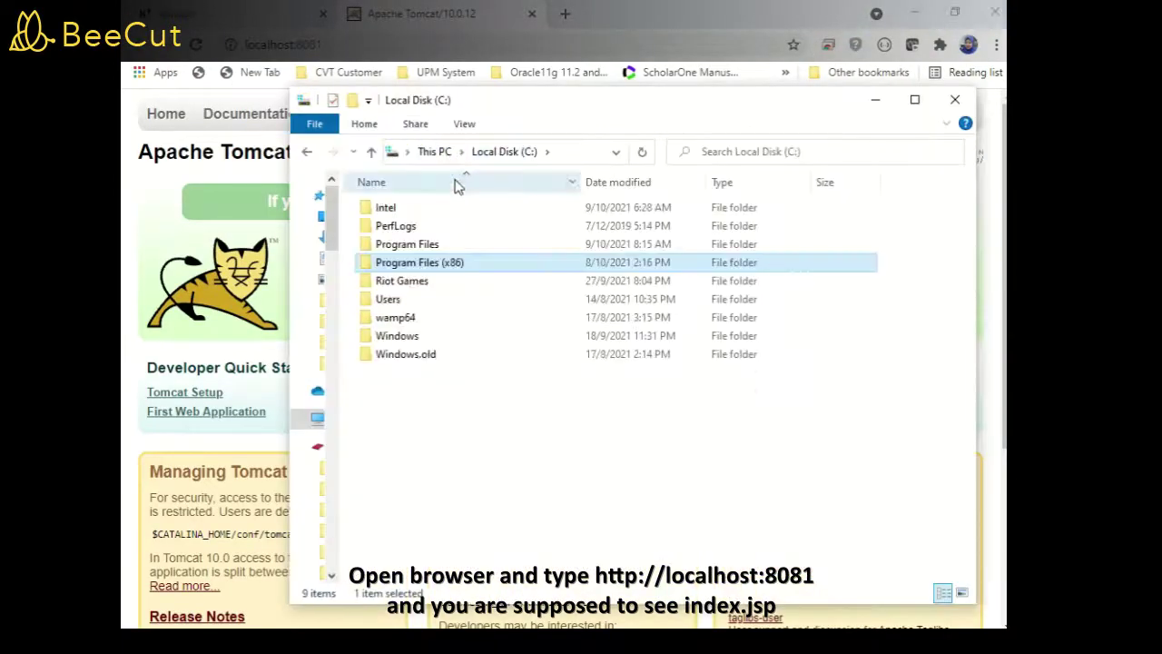
{"action": "double_click", "coordinate": [445, 245]}
{"action": "double_click", "coordinate": [454, 213]}
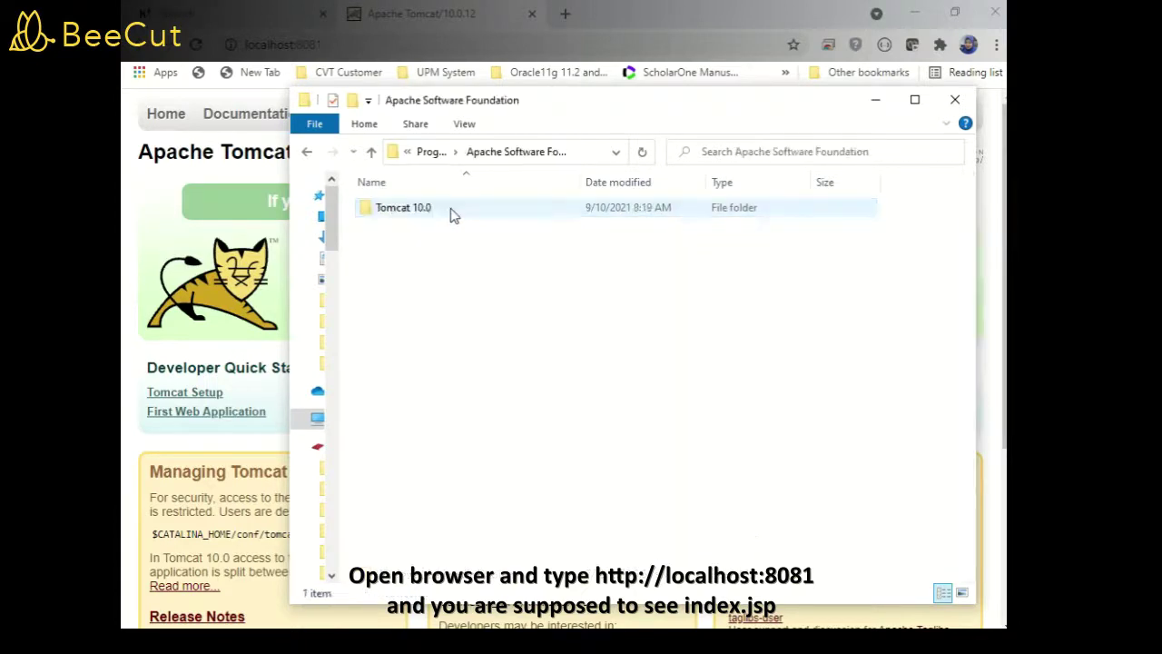
{"action": "double_click", "coordinate": [451, 212]}
{"action": "left_click", "coordinate": [416, 302]}
{"action": "double_click", "coordinate": [416, 302]}
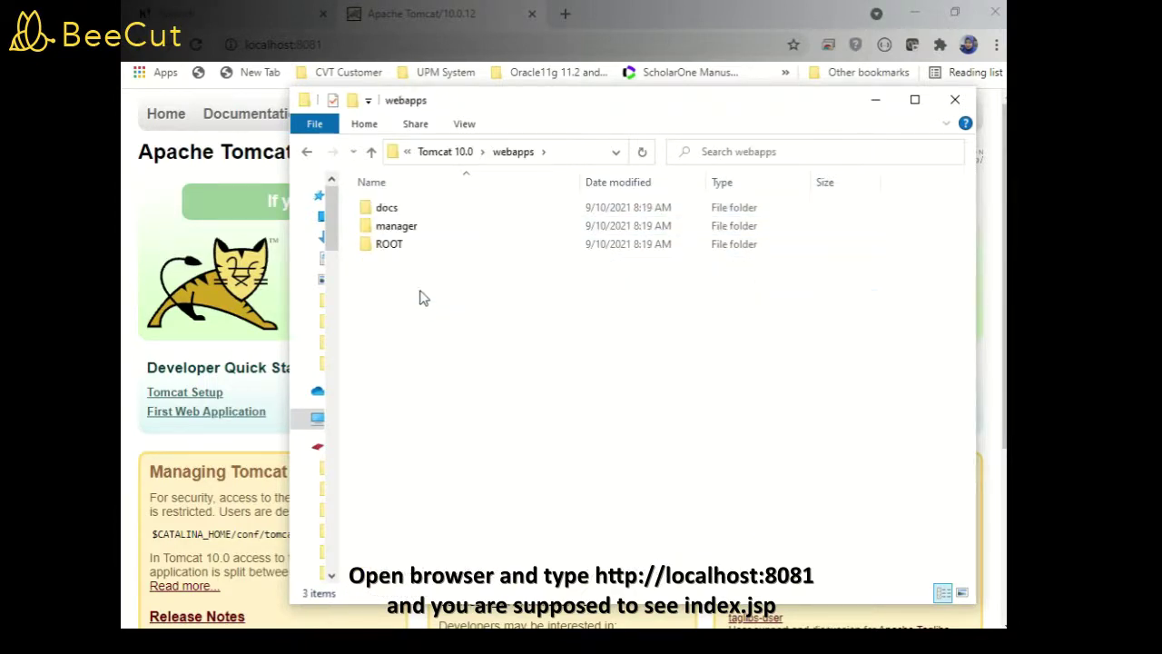
{"action": "double_click", "coordinate": [392, 245]}
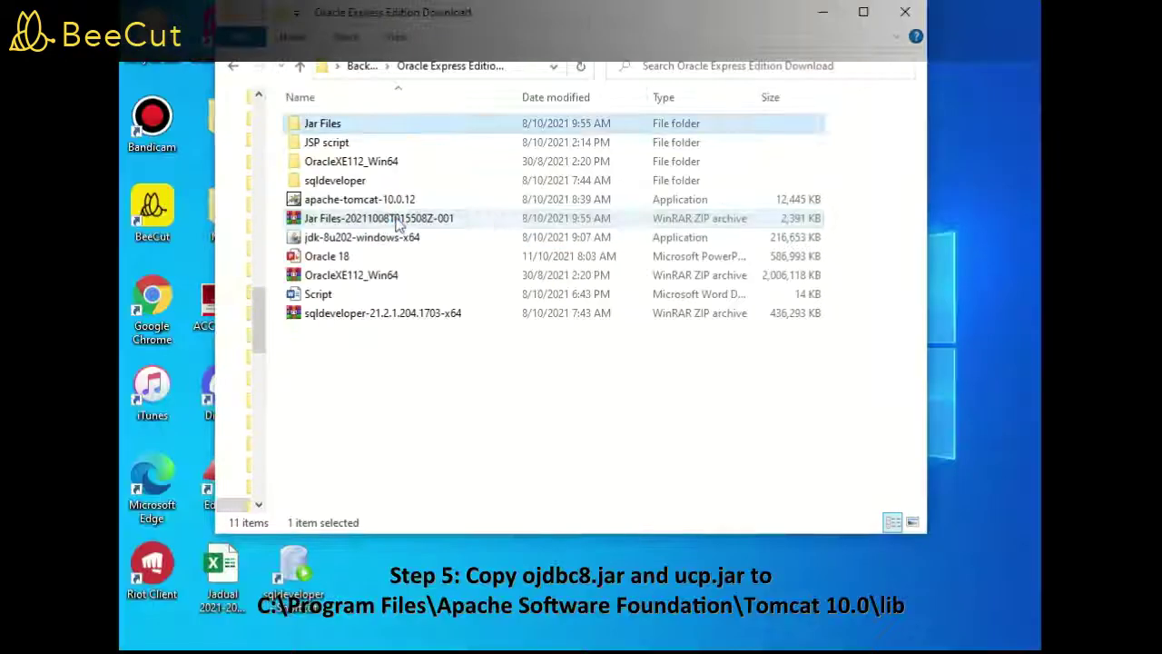
Copy the ojdbc8 and ucp jars from the Jar Files\oracle 18c folder
{"action": "double_click", "coordinate": [396, 220]}
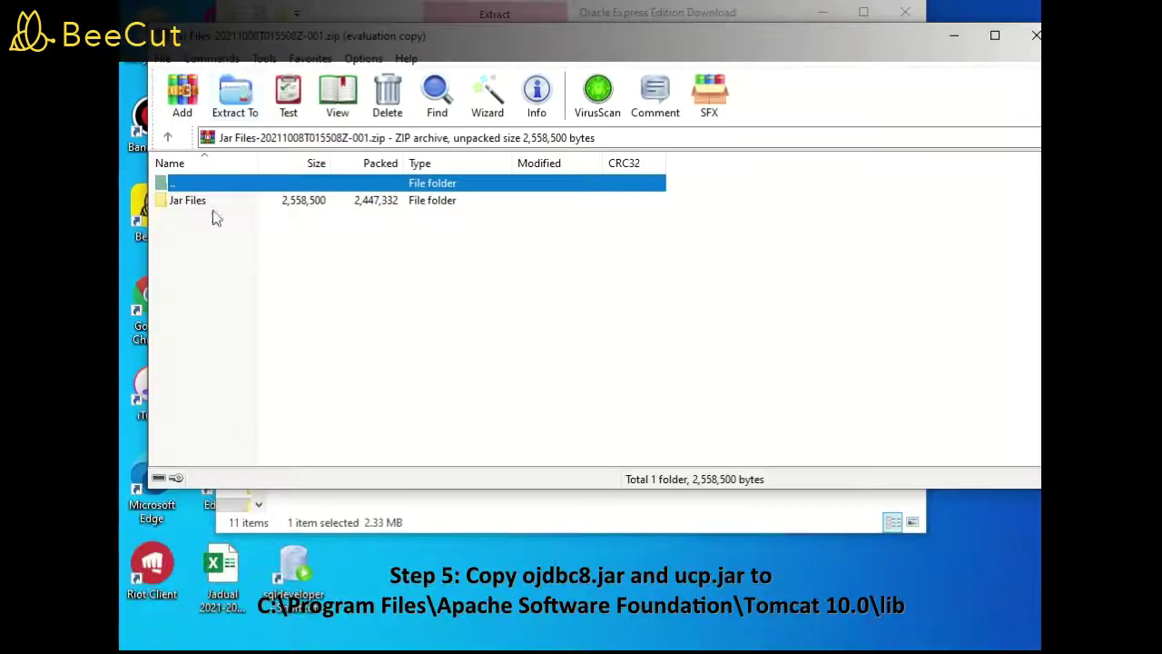
{"action": "key", "text": "Escape"}
{"action": "double_click", "coordinate": [363, 130]}
{"action": "double_click", "coordinate": [355, 144]}
{"action": "left_click_drag", "start_coordinate": [850, 175], "coordinate": [377, 121]}
{"action": "right_click", "coordinate": [332, 122]}
{"action": "left_click", "coordinate": [355, 419]}
Paste the two jars into C:\Program Files\Apache Software Foundation\Tomcat 10.0\lib
{"action": "left_click_drag", "start_coordinate": [260, 321], "coordinate": [260, 225]}
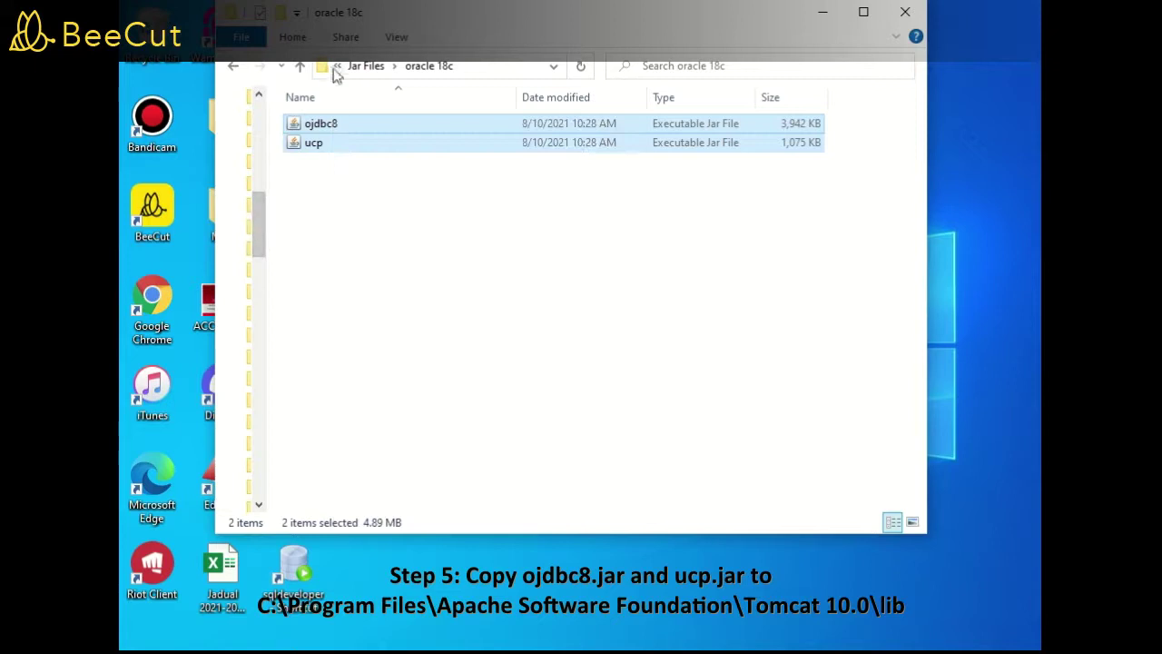
{"action": "left_click", "coordinate": [336, 67]}
{"action": "left_click", "coordinate": [389, 192]}
{"action": "double_click", "coordinate": [364, 367]}
{"action": "double_click", "coordinate": [391, 180]}
{"action": "left_click", "coordinate": [387, 67]}
{"action": "left_click", "coordinate": [361, 69]}
{"action": "double_click", "coordinate": [357, 166]}
{"action": "double_click", "coordinate": [363, 131]}
{"action": "double_click", "coordinate": [365, 131]}
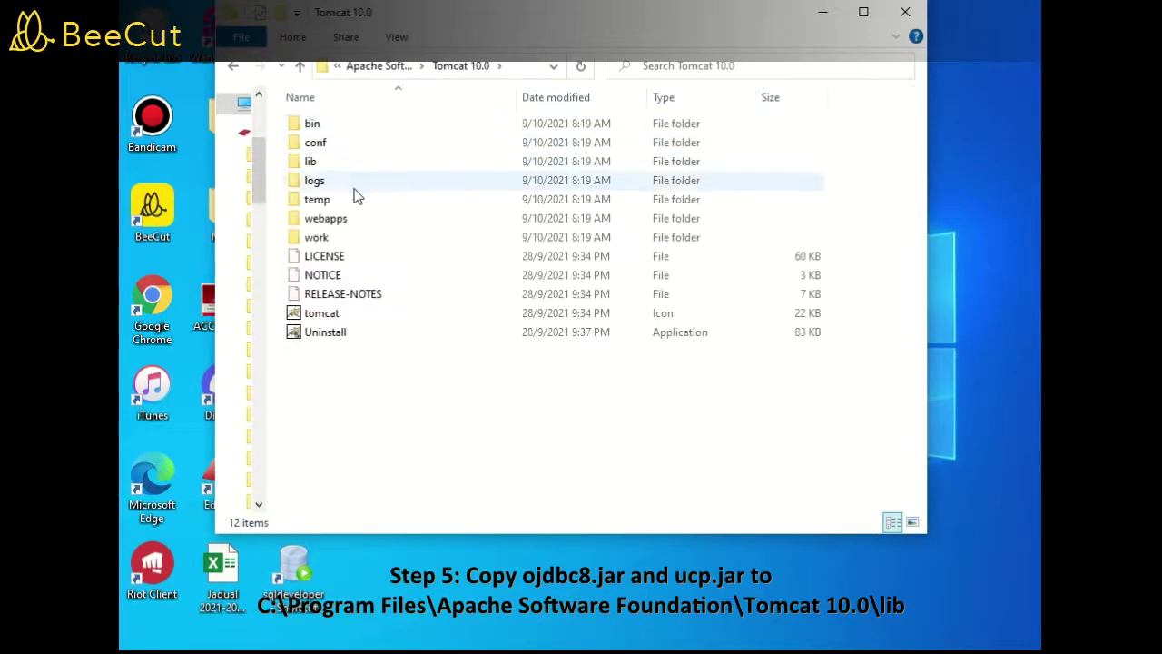
{"action": "double_click", "coordinate": [345, 162]}
{"action": "right_click", "coordinate": [483, 310]}
{"action": "left_click", "coordinate": [521, 348]}
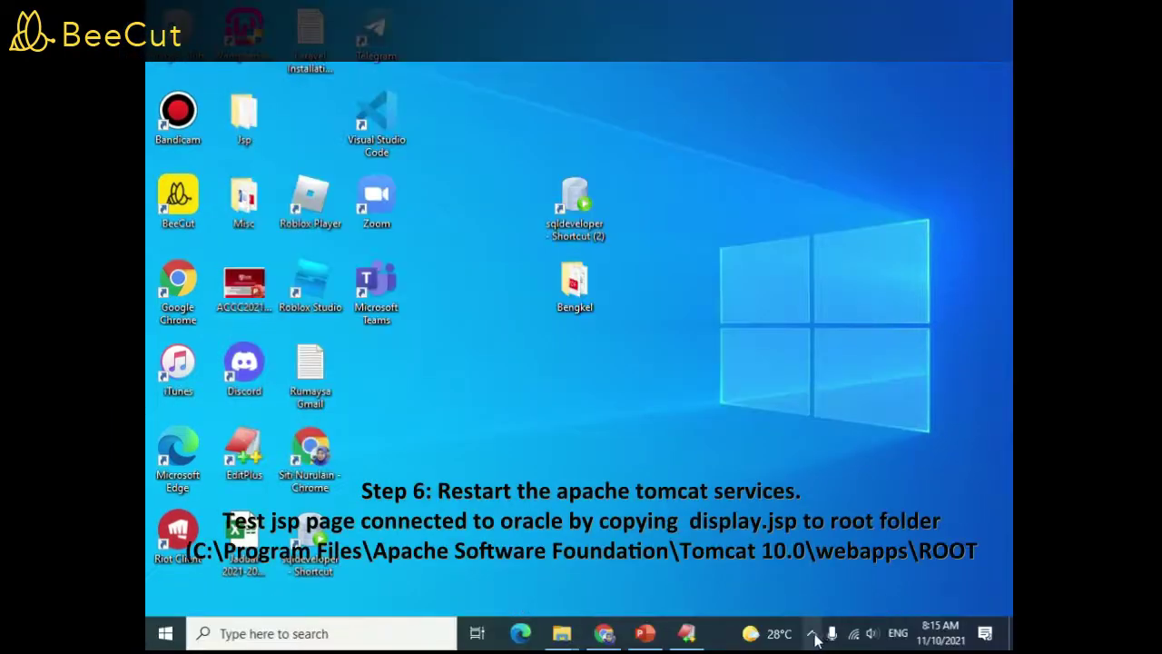
Stop the Tomcat 10.0 service from its tray icon
{"action": "left_click", "coordinate": [811, 633]}
{"action": "right_click", "coordinate": [815, 606]}
{"action": "left_click", "coordinate": [865, 529]}
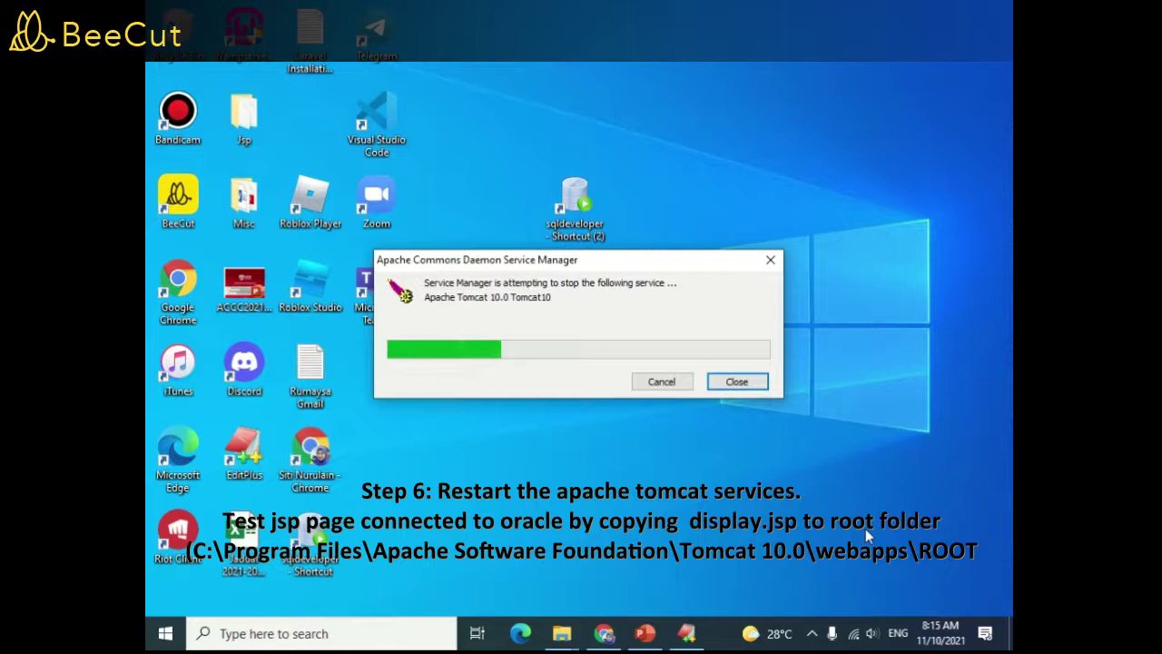
Start the Tomcat 10.0 service again from its tray icon
{"action": "left_click", "coordinate": [811, 633]}
{"action": "right_click", "coordinate": [811, 599]}
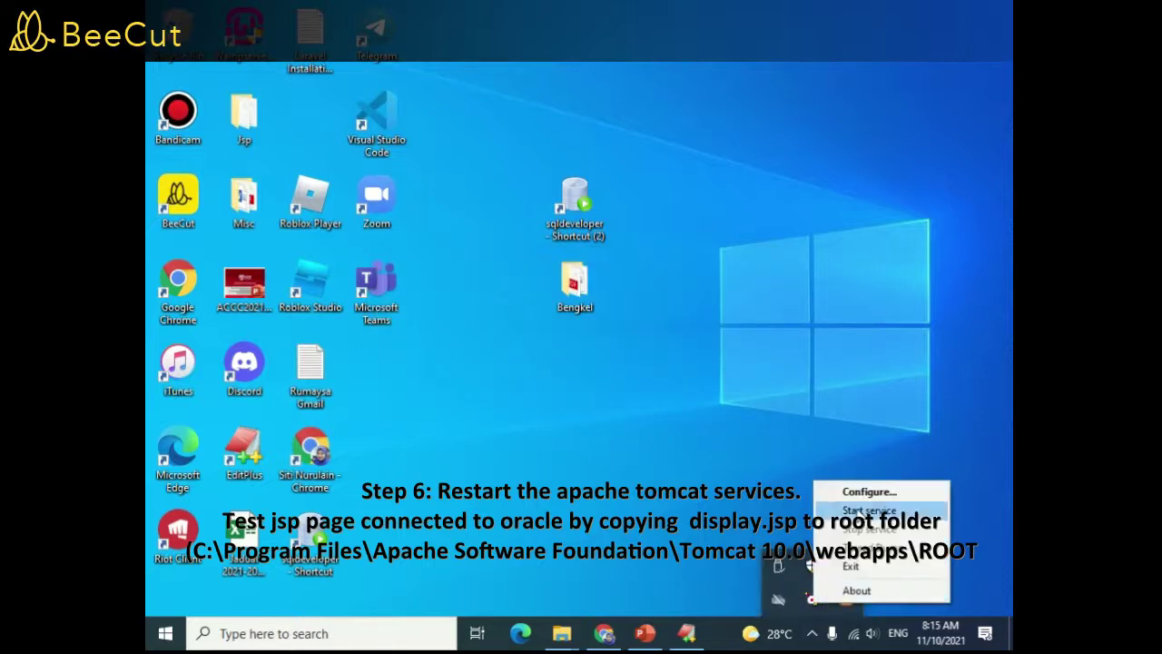
{"action": "left_click", "coordinate": [863, 511]}
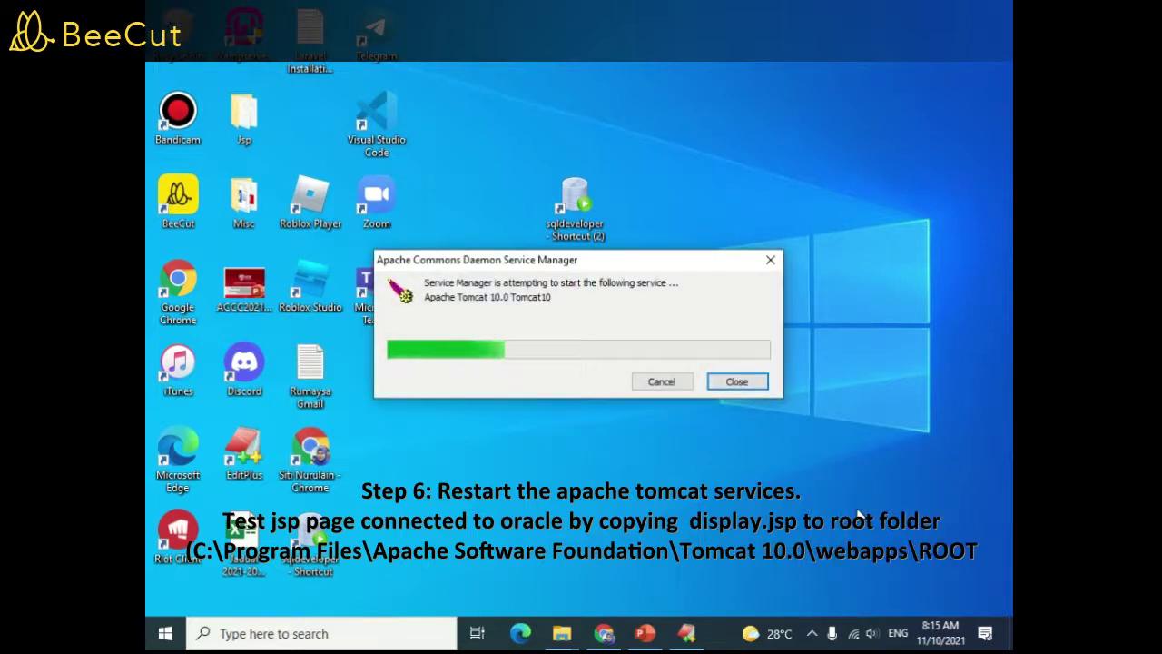
Reload the Tomcat home page at localhost:8081 in Chrome, then select display.jsp in the JSP script folder
{"action": "mouse_move", "coordinate": [557, 638]}
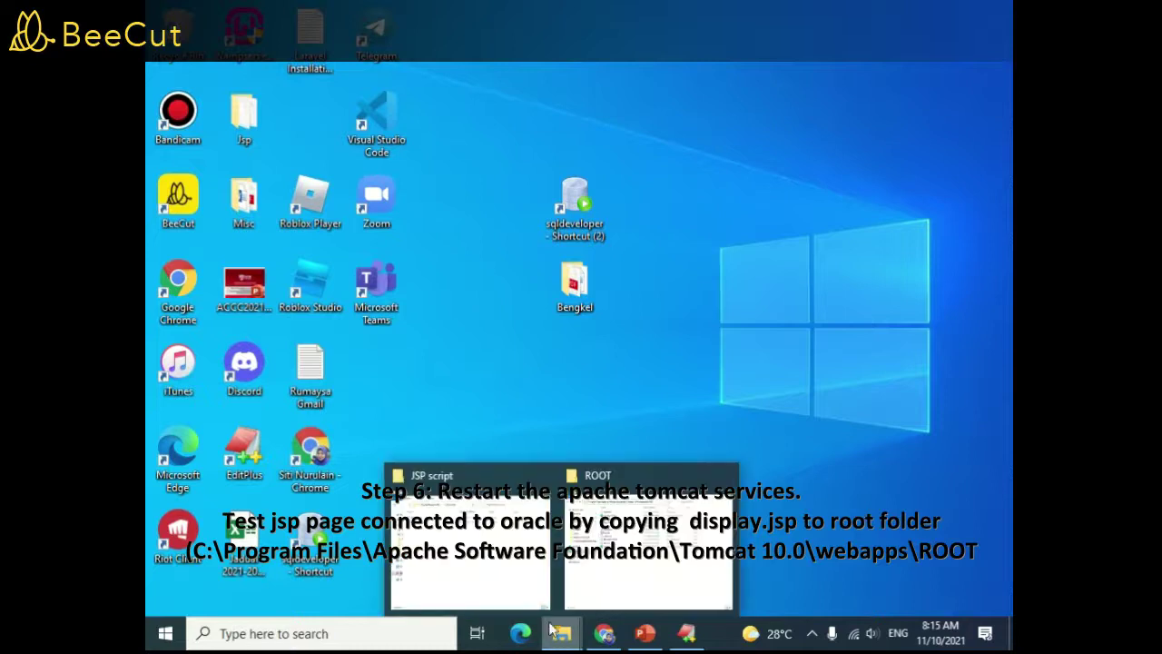
{"action": "left_click", "coordinate": [519, 585]}
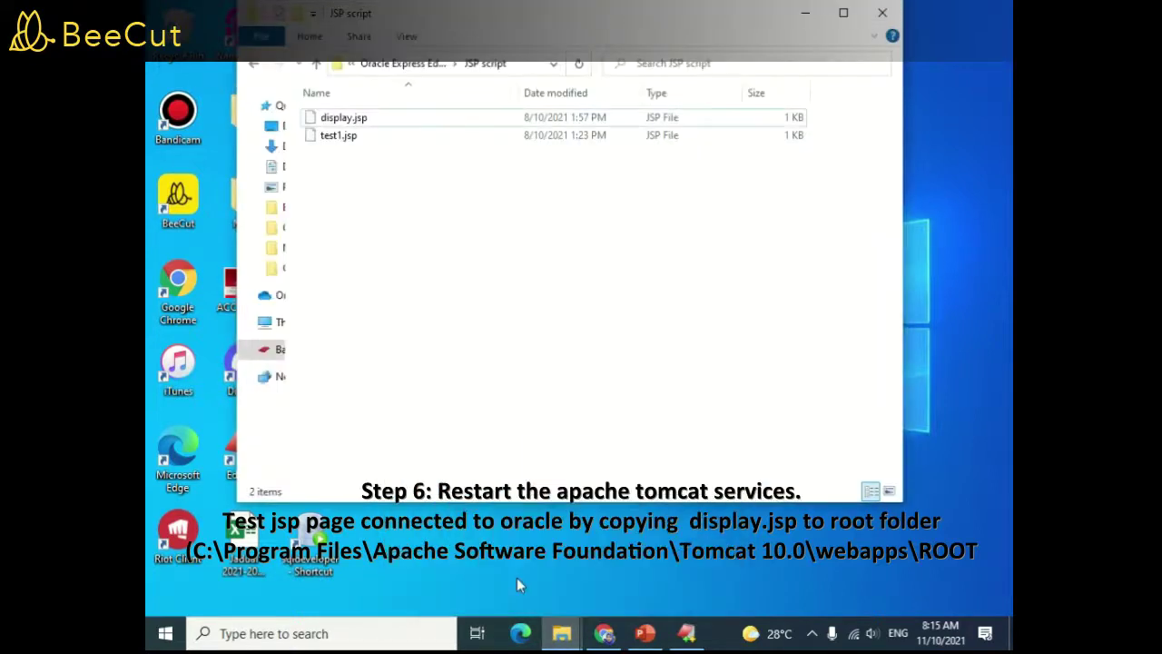
{"action": "left_click", "coordinate": [603, 633]}
{"action": "left_click", "coordinate": [408, 44]}
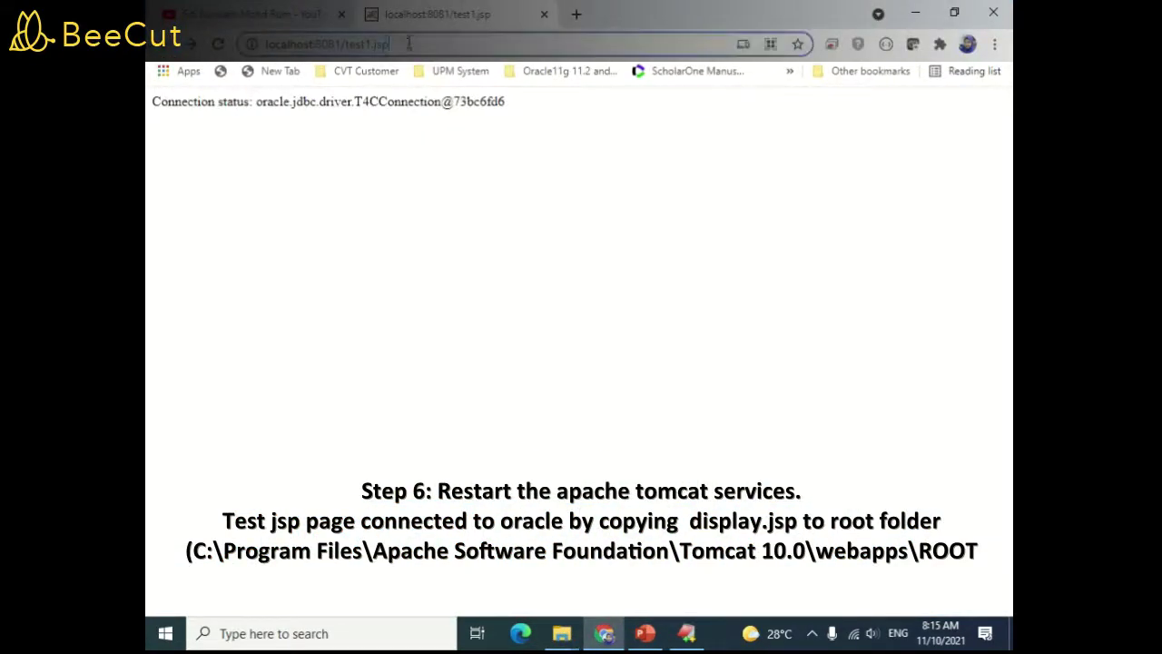
{"action": "key", "text": "BackSpace"}
{"action": "key", "text": "Return"}
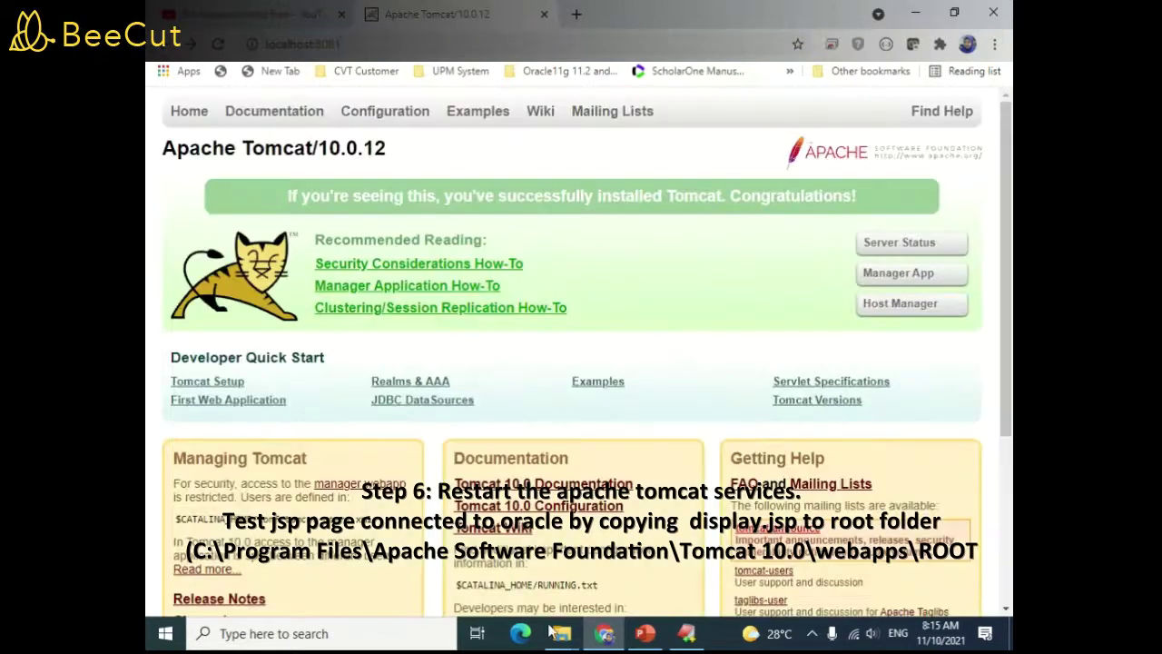
{"action": "left_click", "coordinate": [554, 633]}
{"action": "left_click", "coordinate": [350, 118]}
Copy display.jsp into webapps\ROOT beside index.jsp, then return to Chrome's address bar
{"action": "right_click", "coordinate": [352, 120]}
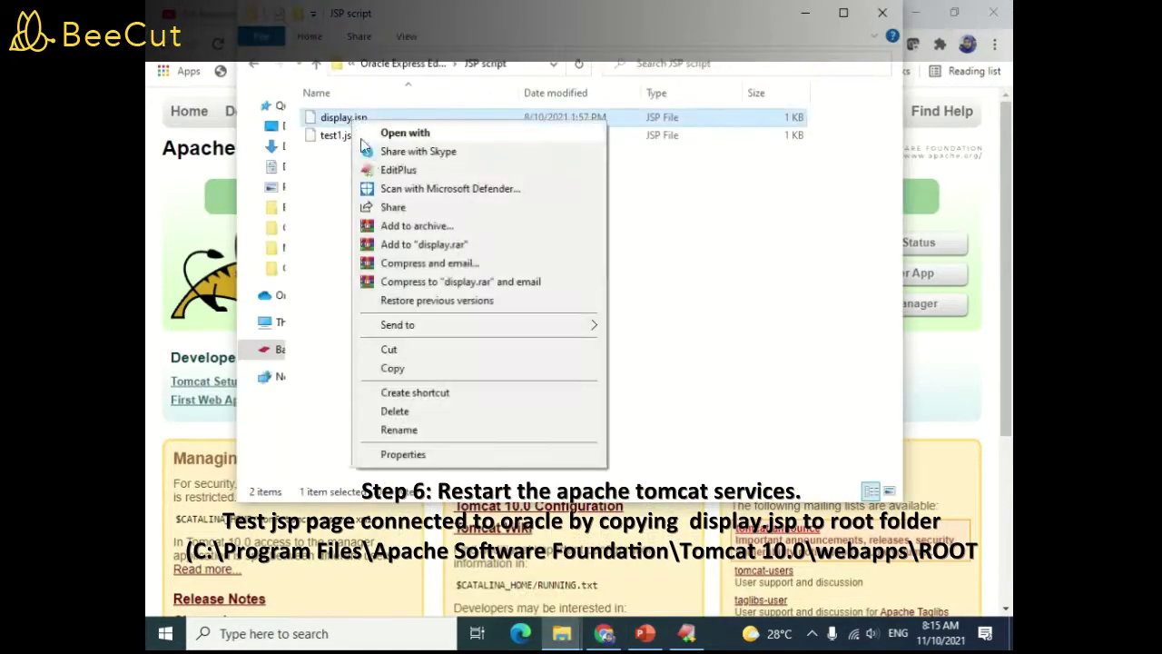
{"action": "left_click", "coordinate": [392, 368]}
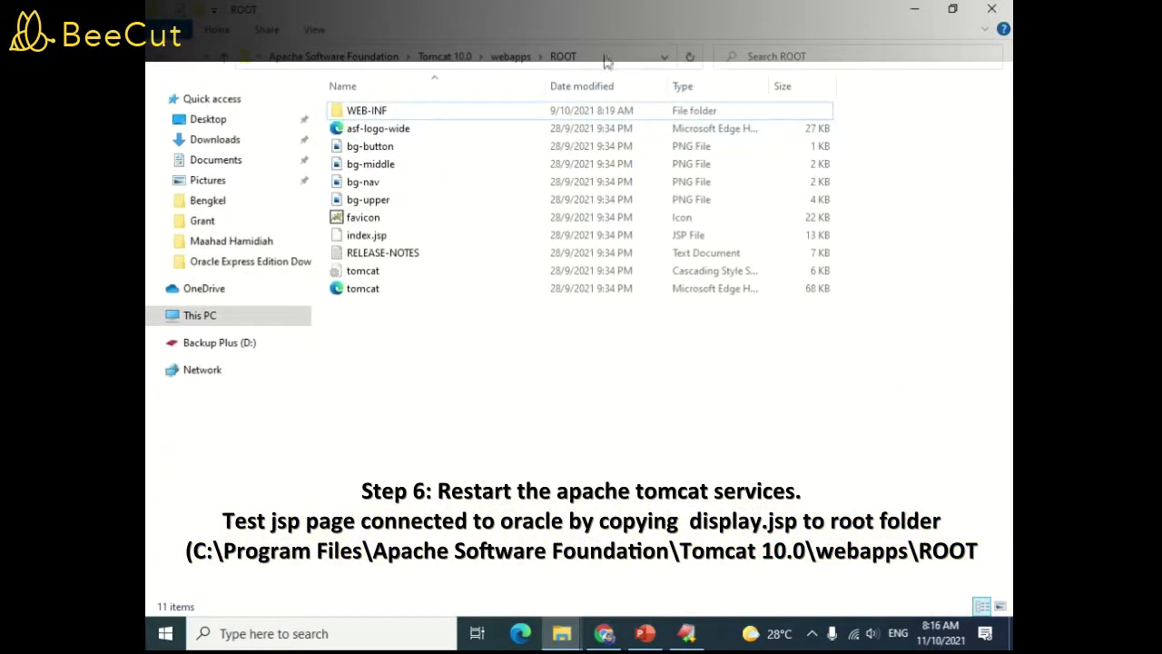
{"action": "right_click", "coordinate": [398, 385]}
{"action": "left_click", "coordinate": [443, 198]}
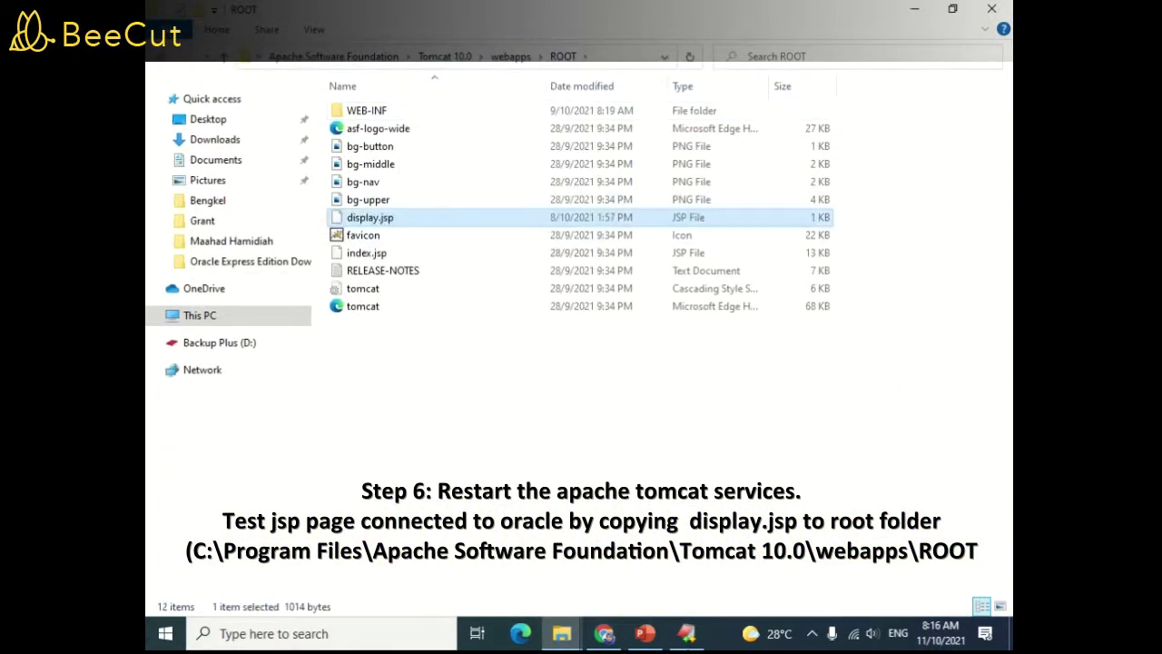
{"action": "left_click", "coordinate": [604, 633]}
{"action": "left_click", "coordinate": [359, 46]}
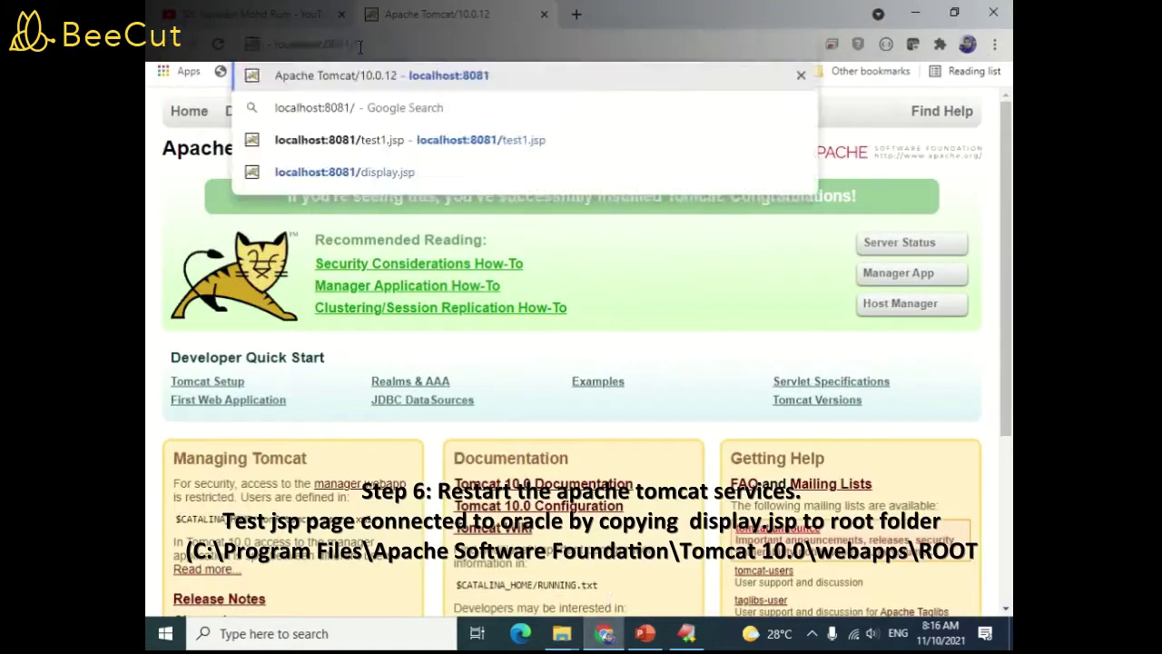
Load localhost:8081/display.jsp to see the employee name, salary and email table, then view its source in EditPlus
{"action": "type", "text": "DISPL"}
{"action": "key", "text": "BackSpace"}
{"action": "key", "text": "BackSpace"}
{"action": "key", "text": "BackSpace"}
{"action": "key", "text": "BackSpace"}
{"action": "key", "text": "BackSpace"}
{"action": "key", "text": "BackSpace"}
{"action": "type", "text": "display.jsp"}
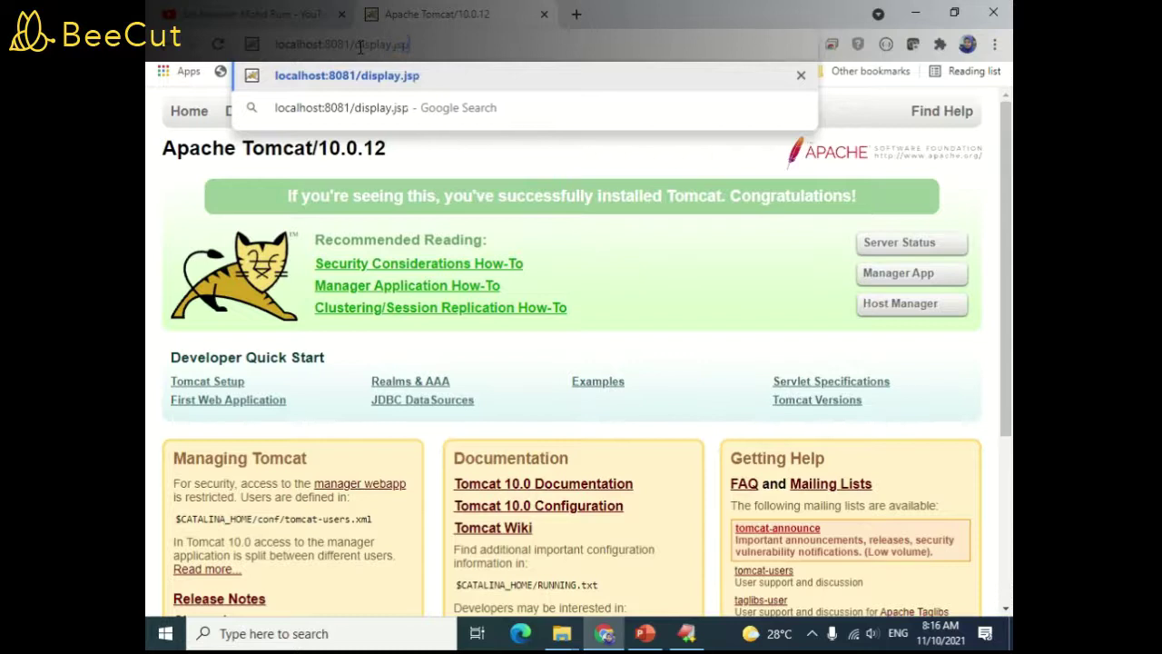
{"action": "key", "text": "Return"}
{"action": "left_click_drag", "start_coordinate": [161, 184], "coordinate": [417, 534]}
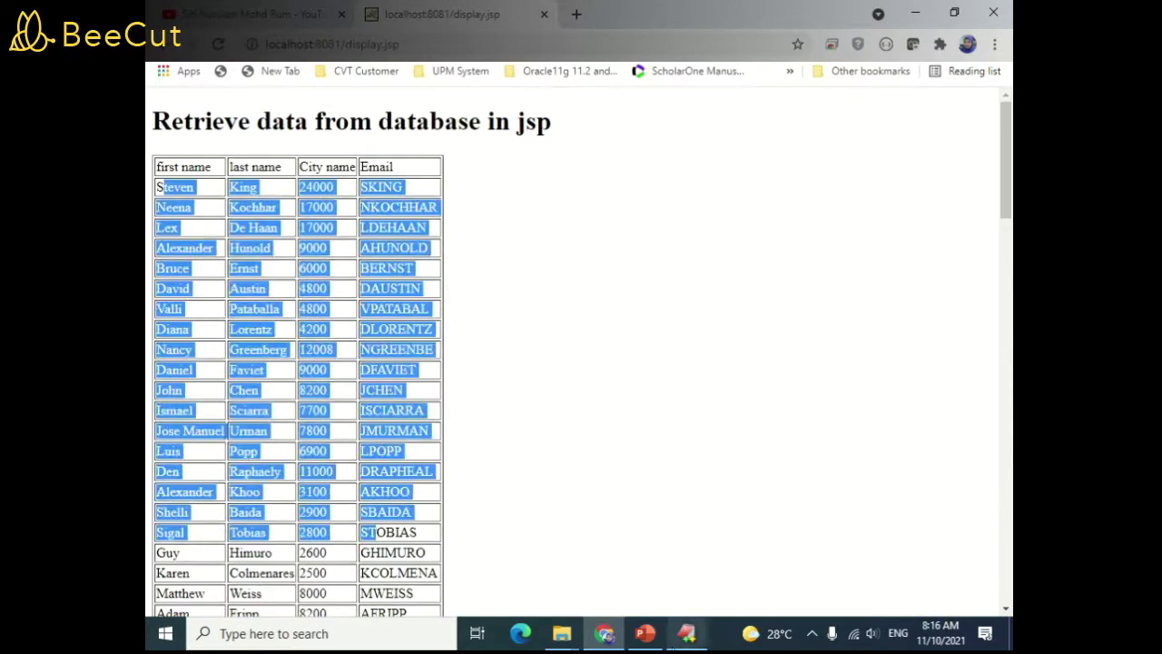
{"action": "left_click", "coordinate": [687, 632]}
{"action": "left_click_drag", "start_coordinate": [314, 194], "coordinate": [197, 194]}
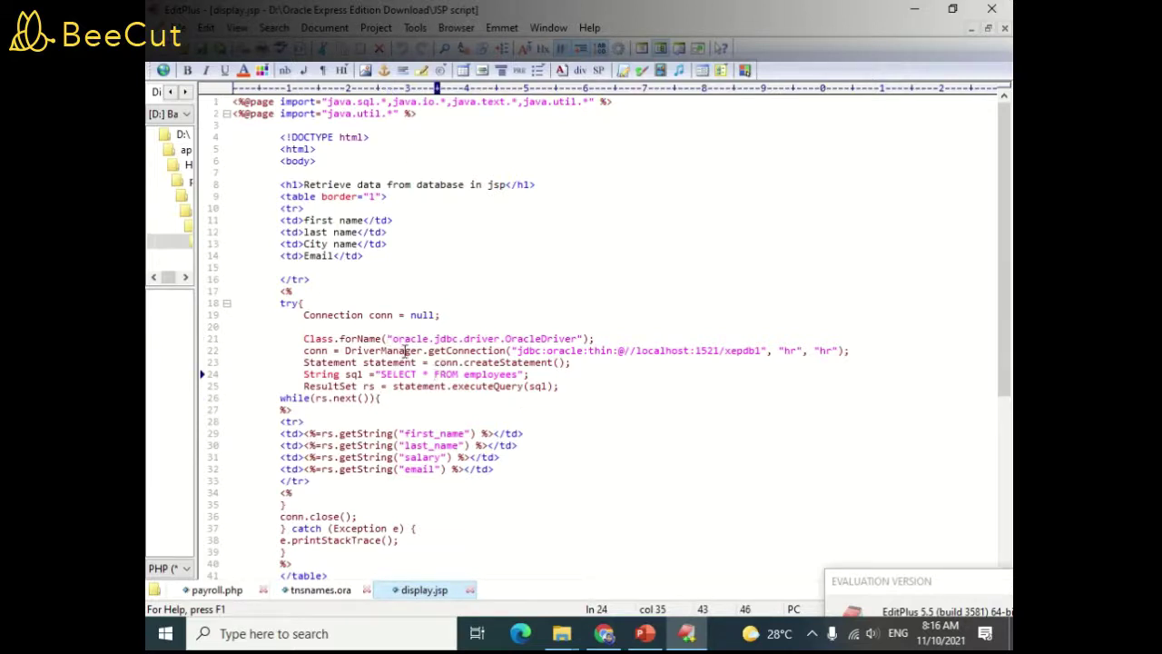
{"action": "left_click_drag", "start_coordinate": [519, 350], "coordinate": [770, 350]}
{"action": "double_click", "coordinate": [790, 351]}
{"action": "left_click", "coordinate": [862, 389]}
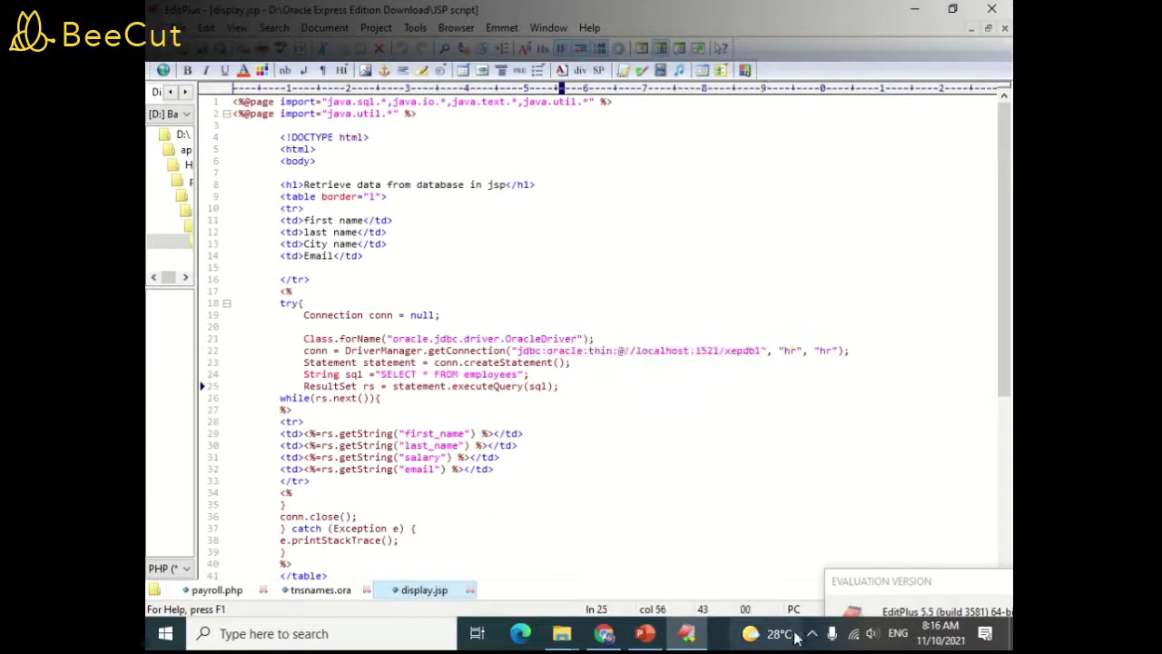